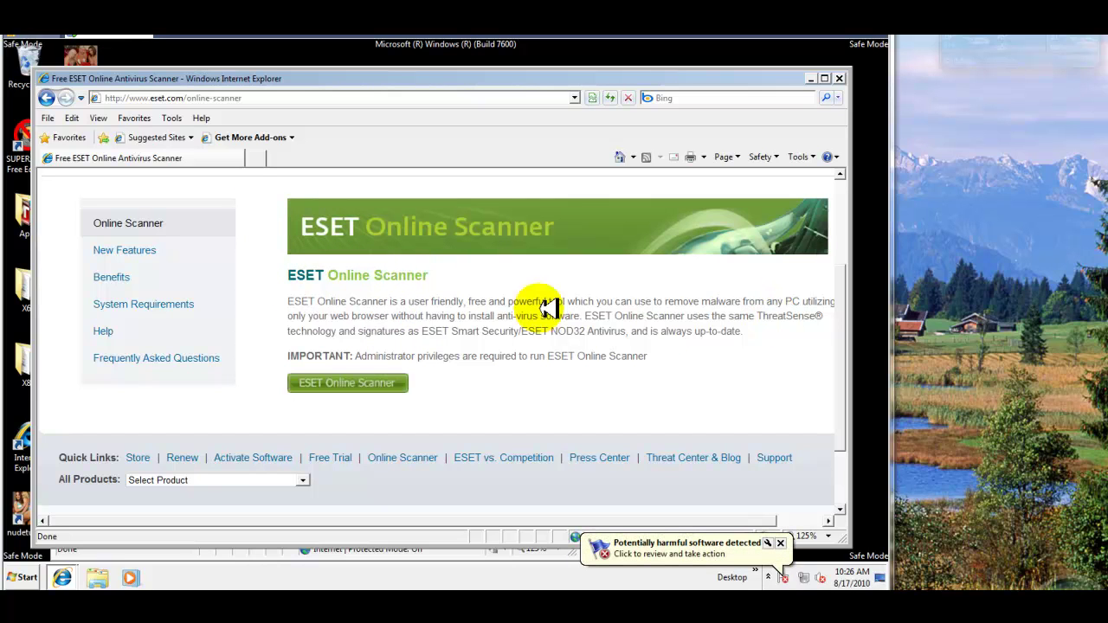
Step: Launch ESET Online Scanner, accept its terms of use, and start the computer scan with Remove found threats enabled
left_click(344, 383)
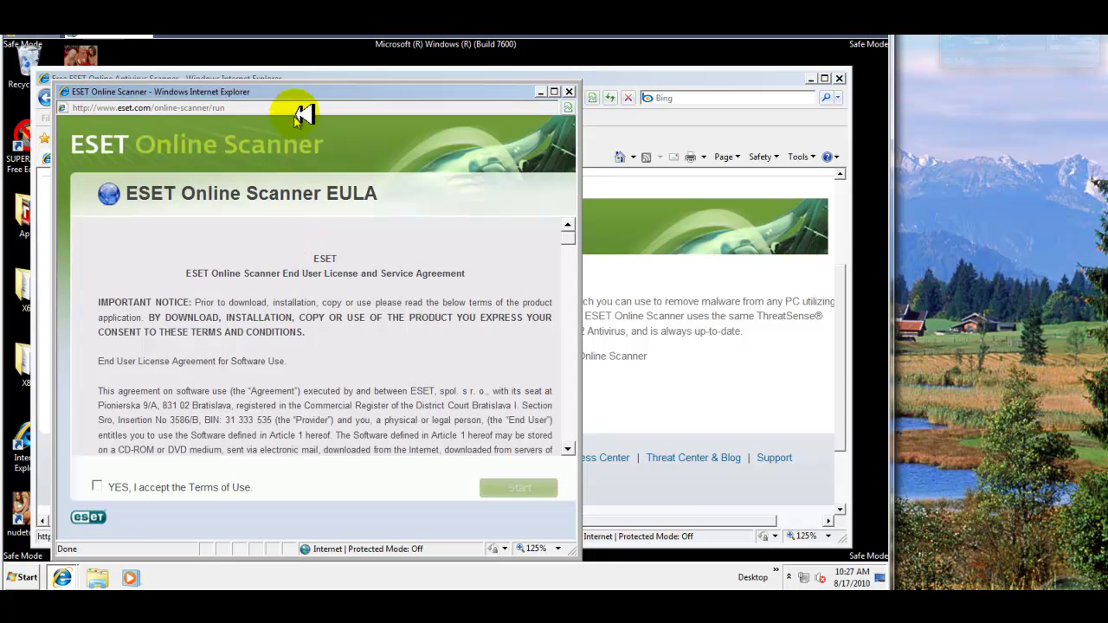
left_click_drag(359, 95, 391, 69)
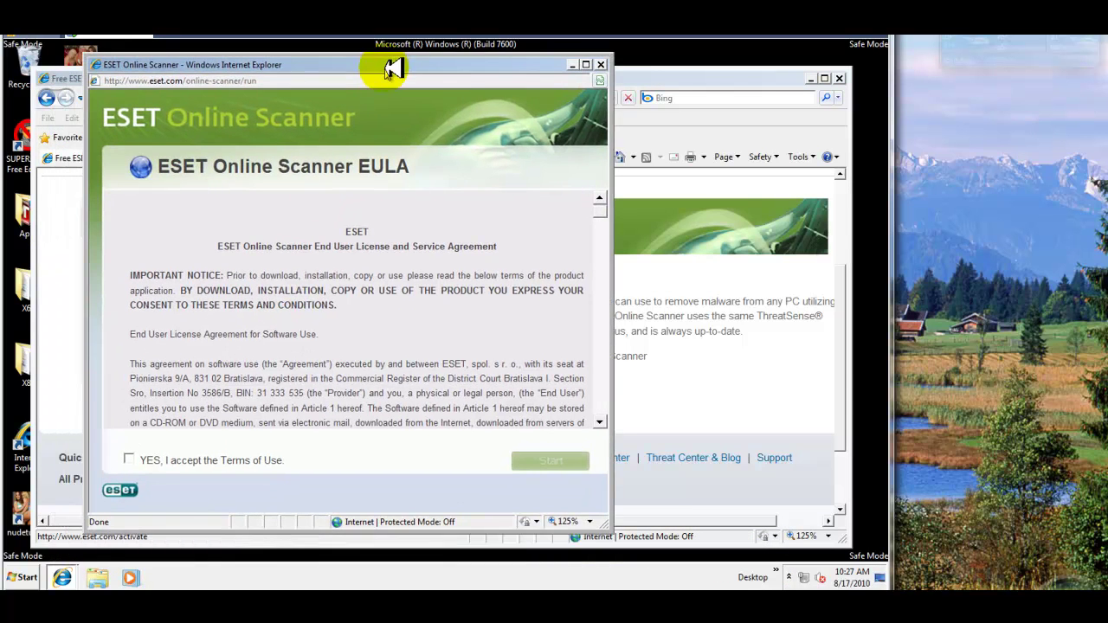
left_click(128, 460)
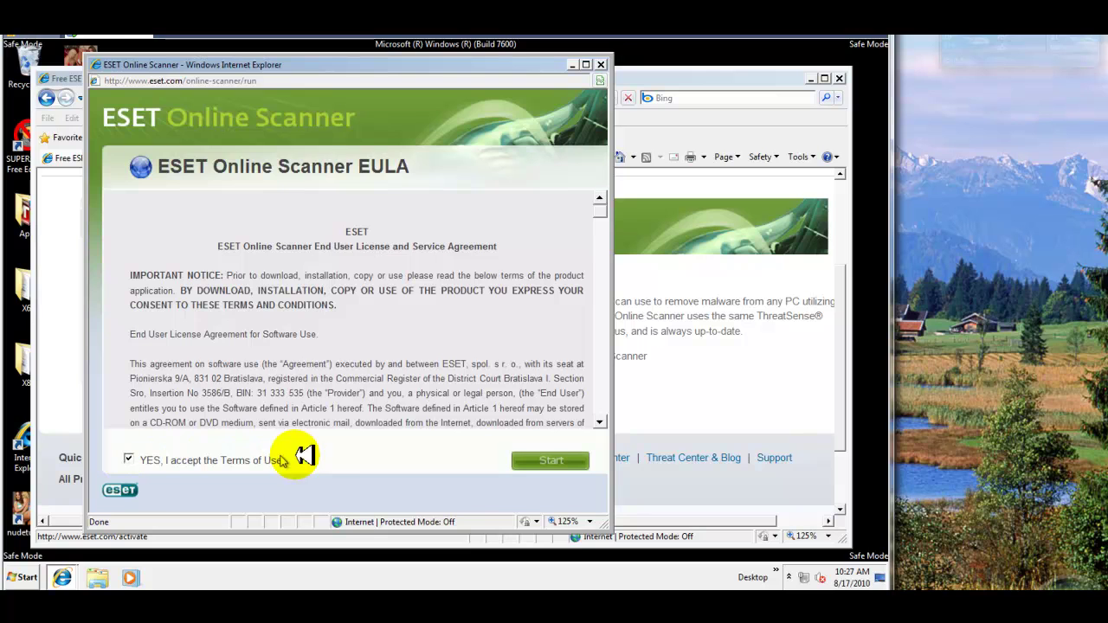
left_click(554, 460)
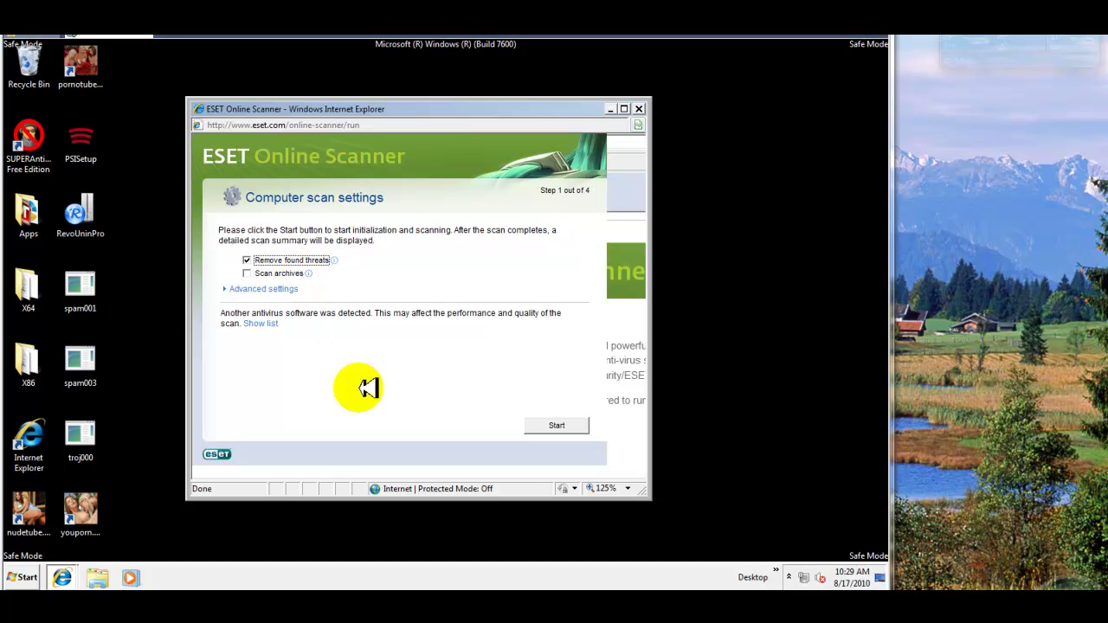
left_click(551, 423)
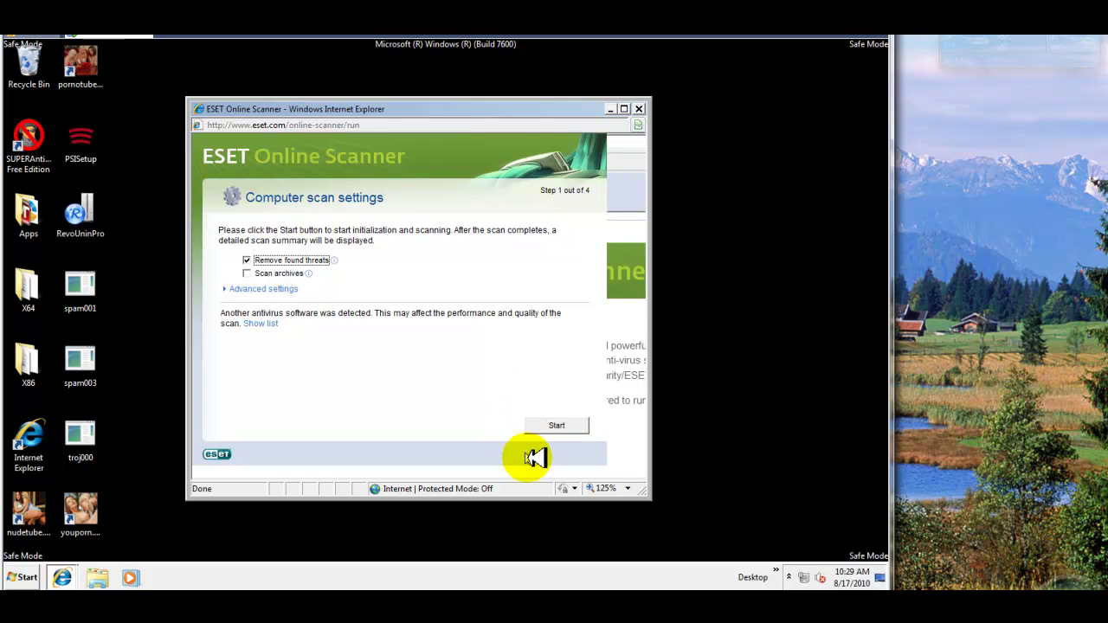
left_click(559, 426)
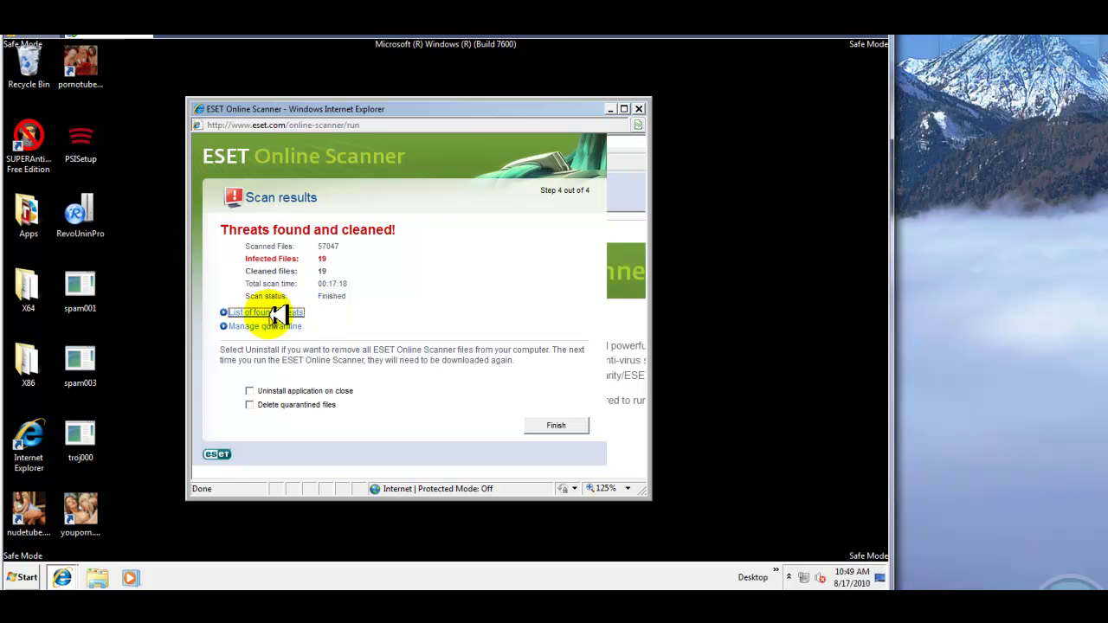
Step: Review the list of threats found by the scan with their targets and actions, and return to the results summary
left_click(284, 313)
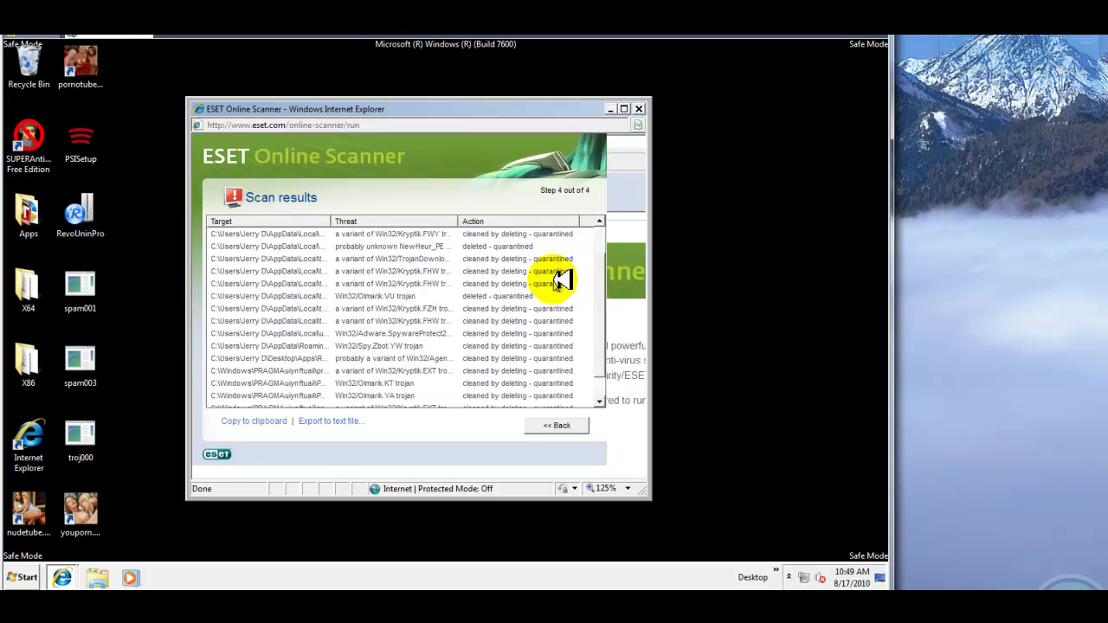
scroll(554, 273, "down", 1)
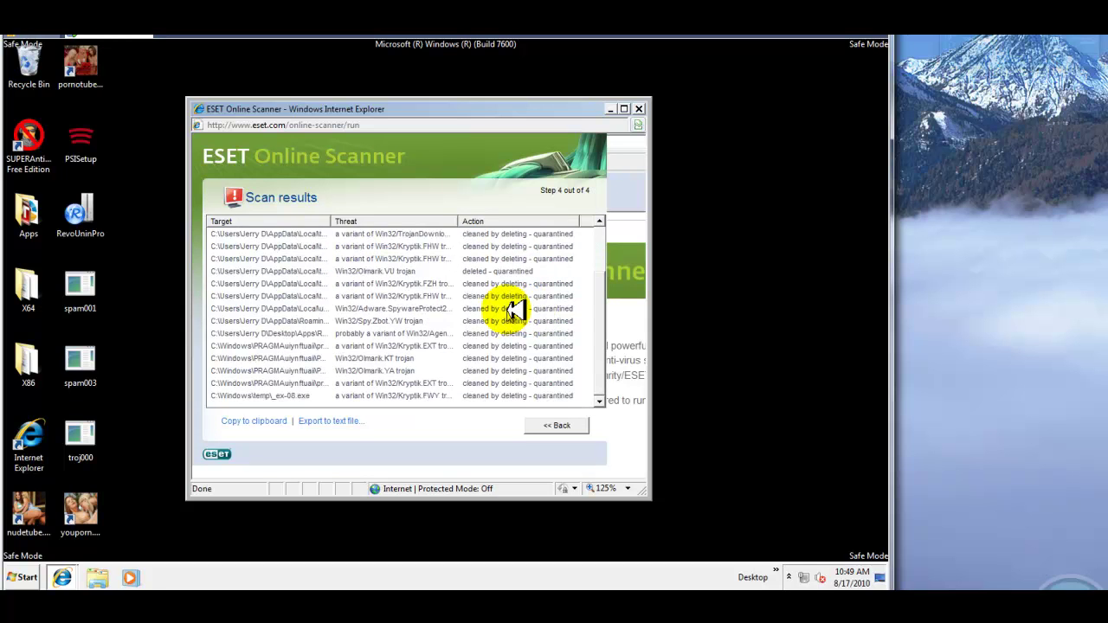
scroll(503, 307, "up", 1)
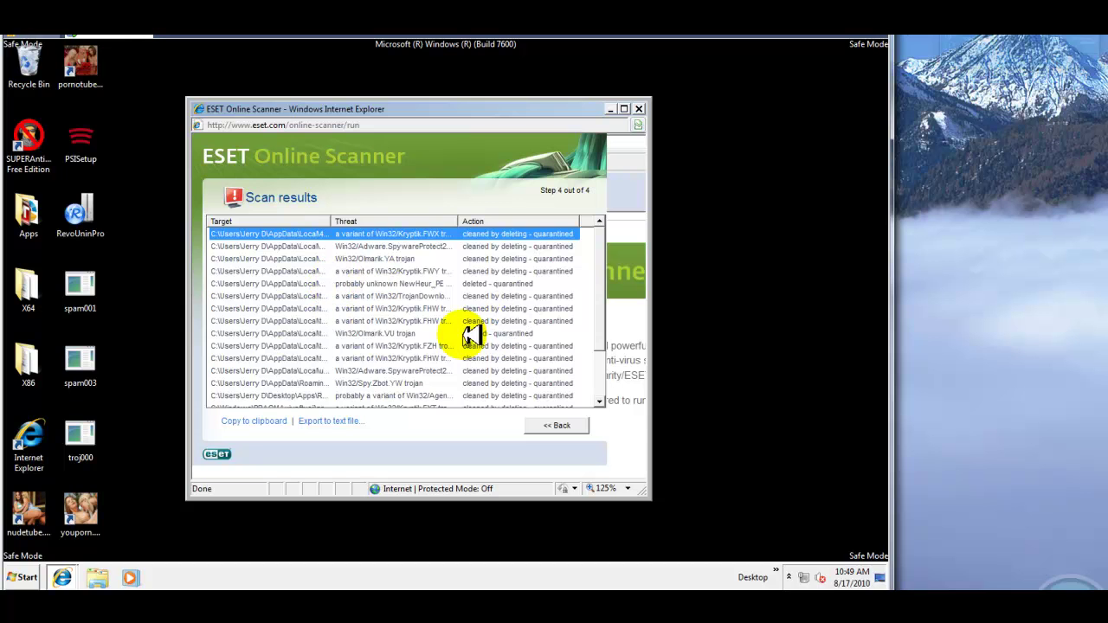
scroll(470, 336, "down", 1)
scroll(470, 336, "down", 1)
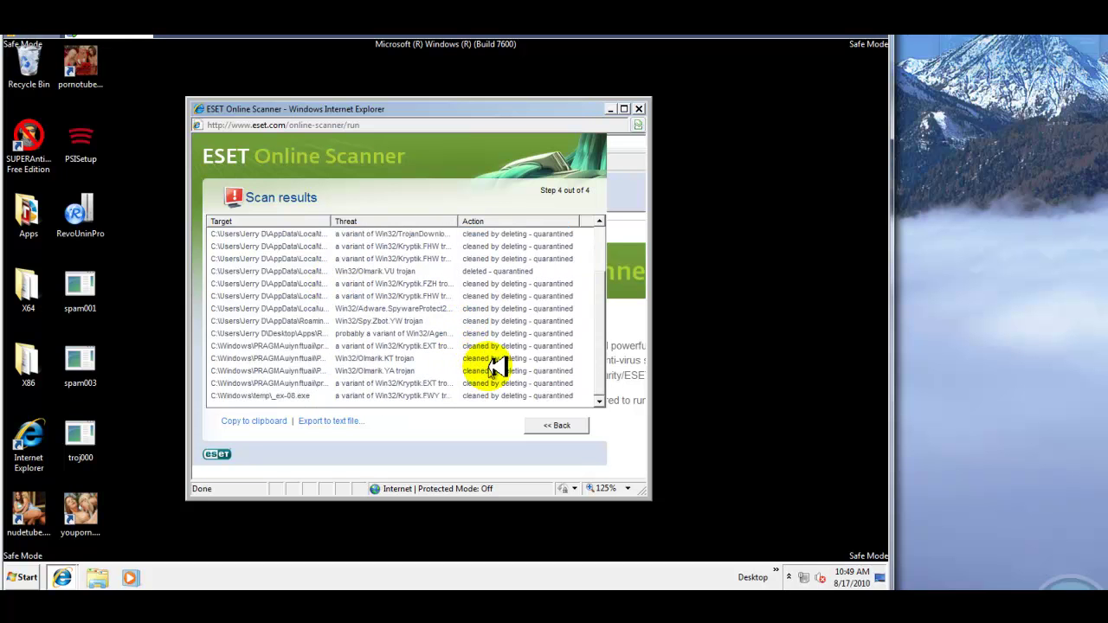
scroll(494, 368, "up", 2)
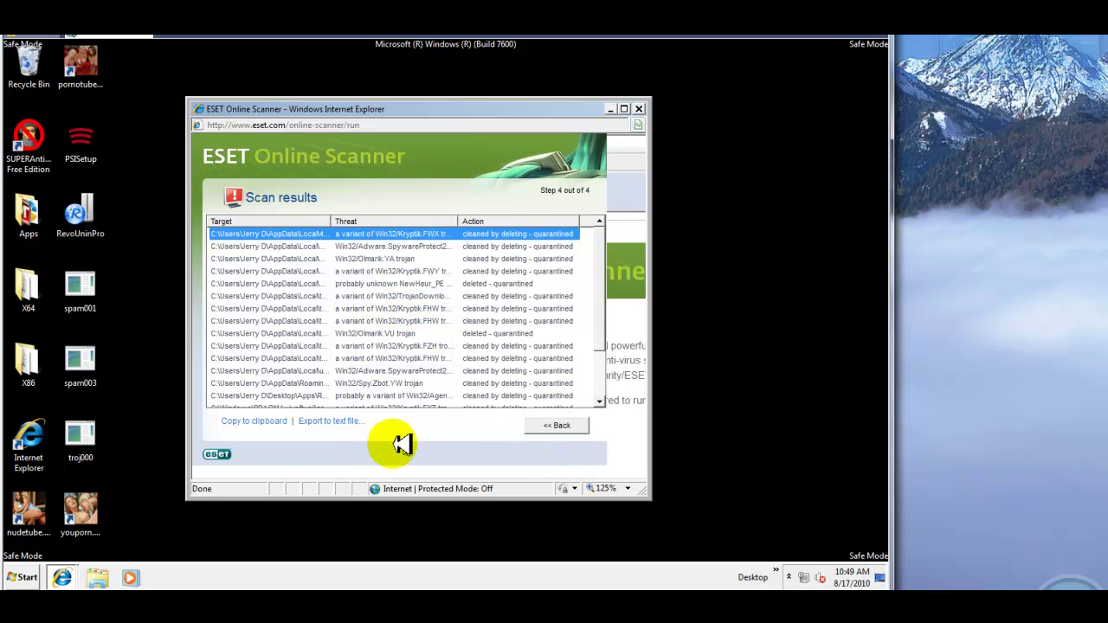
left_click(576, 427)
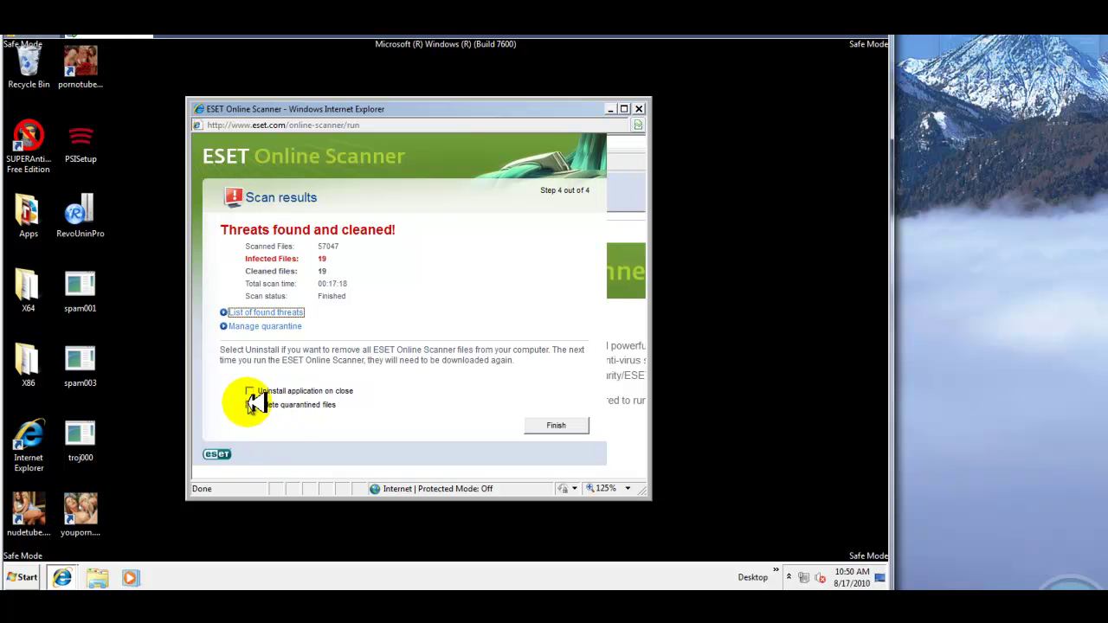
Step: Finish the ESET scan with Delete quarantined files enabled and close the scanner window
left_click(249, 405)
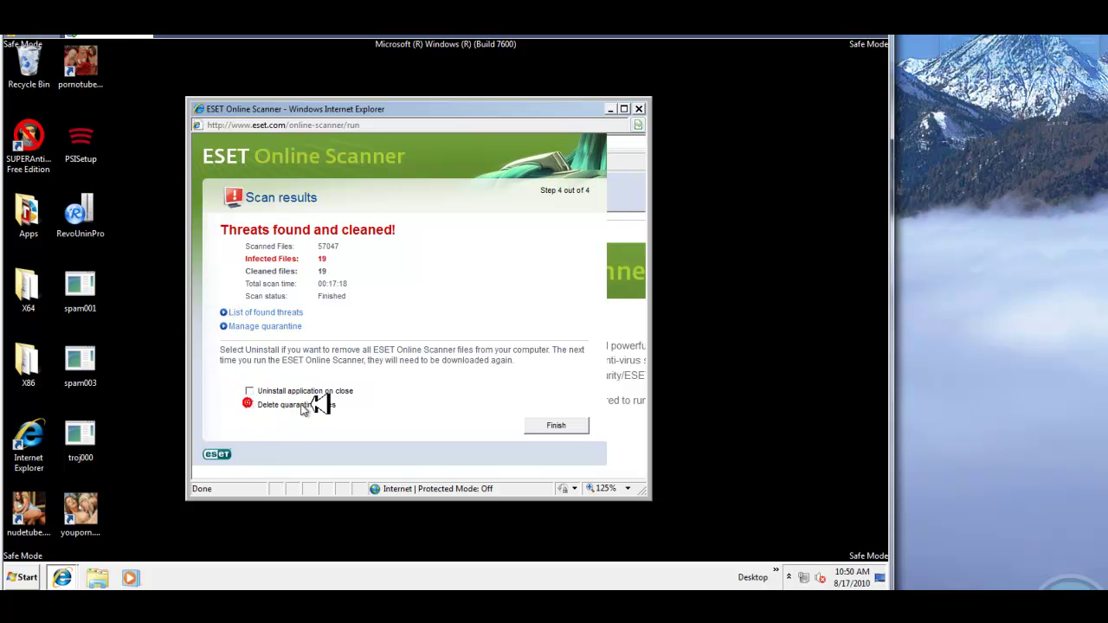
left_click(558, 424)
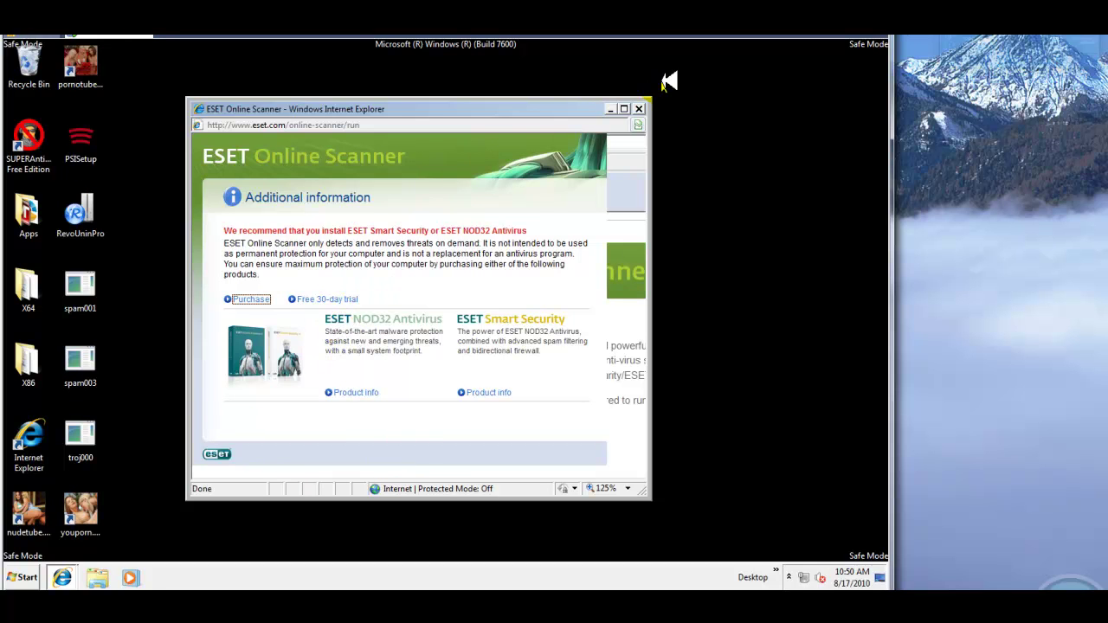
left_click(639, 108)
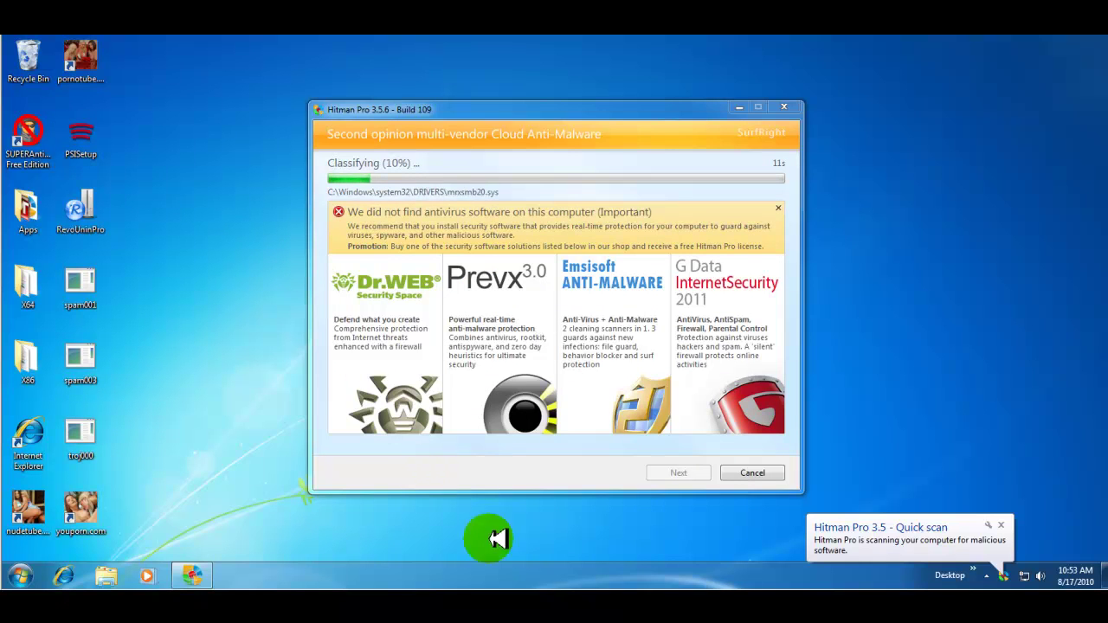
Step: Check whether Task Manager can be started during the Hitman Pro scan, and look at the hidden notification icons
right_click(656, 574)
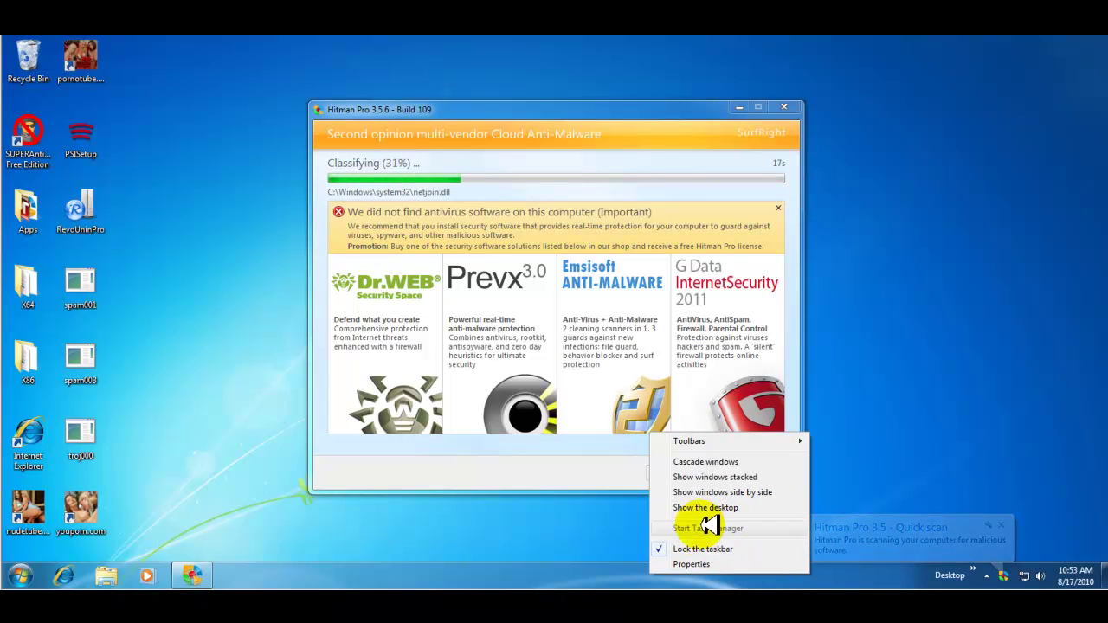
left_click(557, 520)
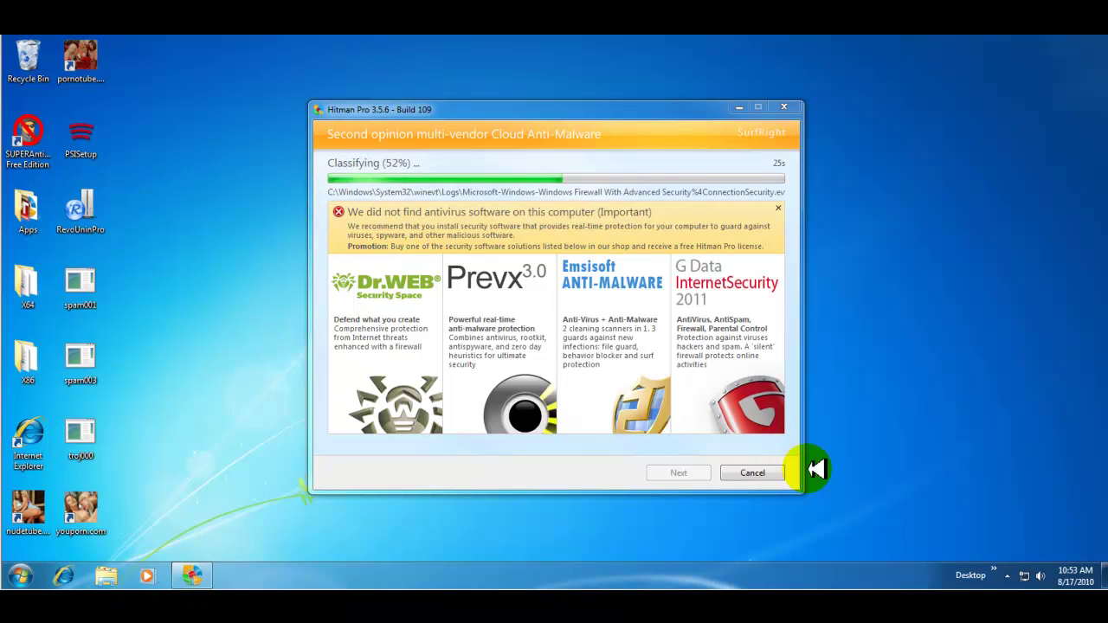
left_click(1009, 574)
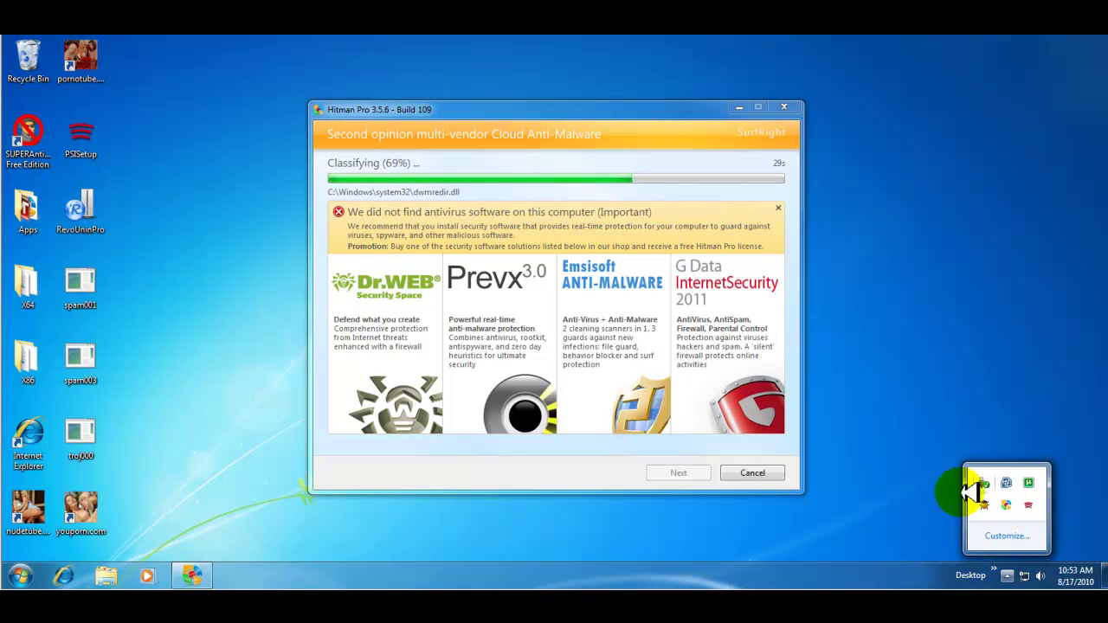
left_click(449, 575)
right_click(527, 575)
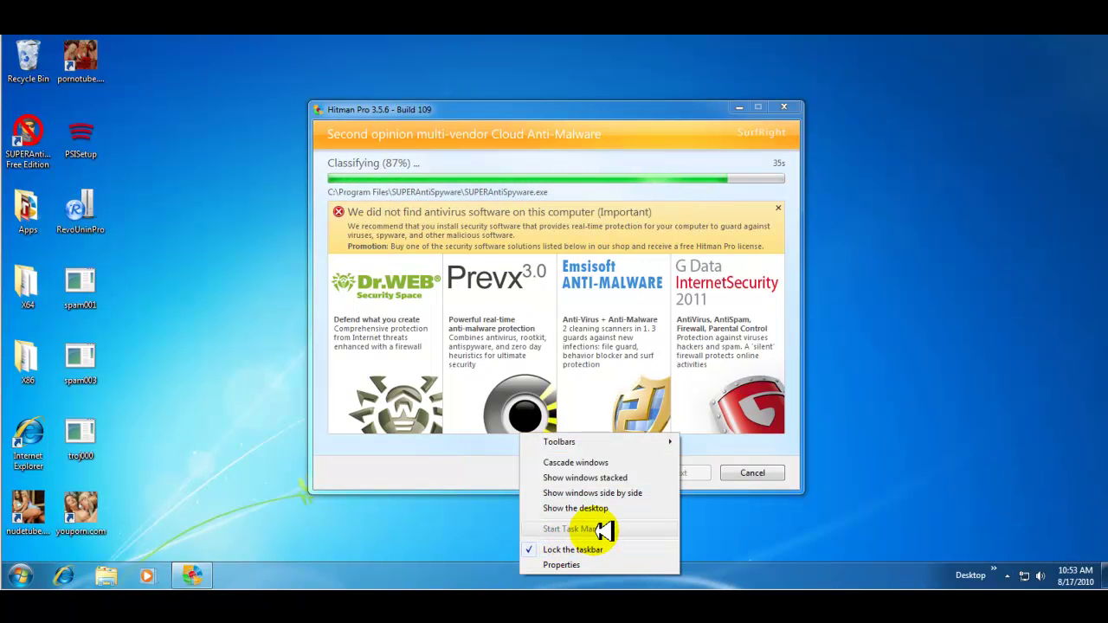
left_click(508, 523)
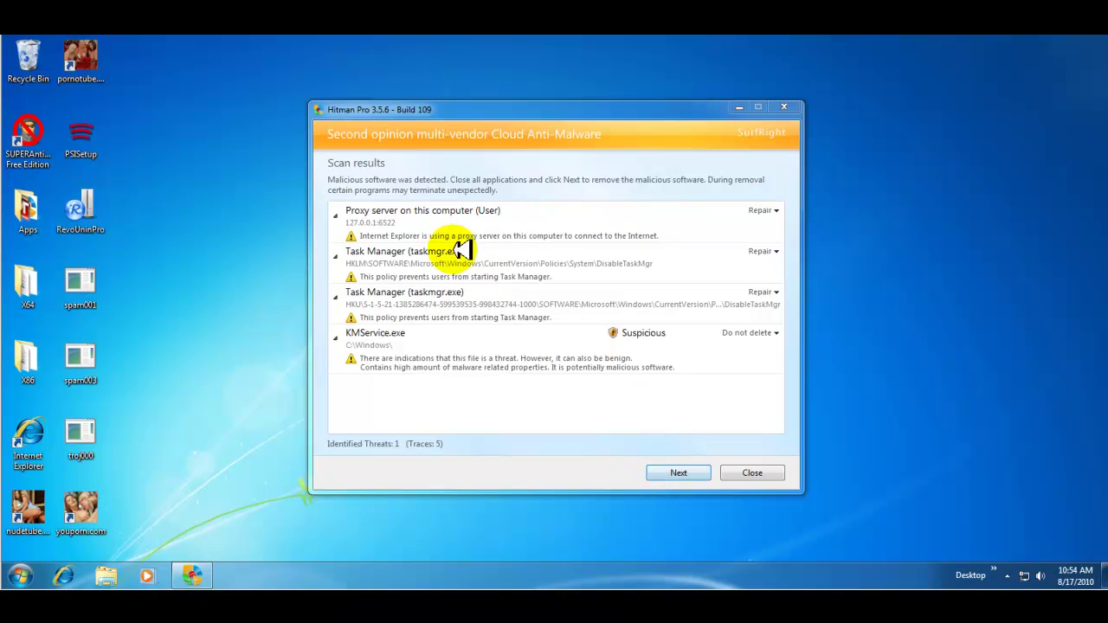
Step: Repair the proxy server and both Task Manager policy entries in Hitman Pro, leaving KMService.exe on Do not delete
left_click(679, 473)
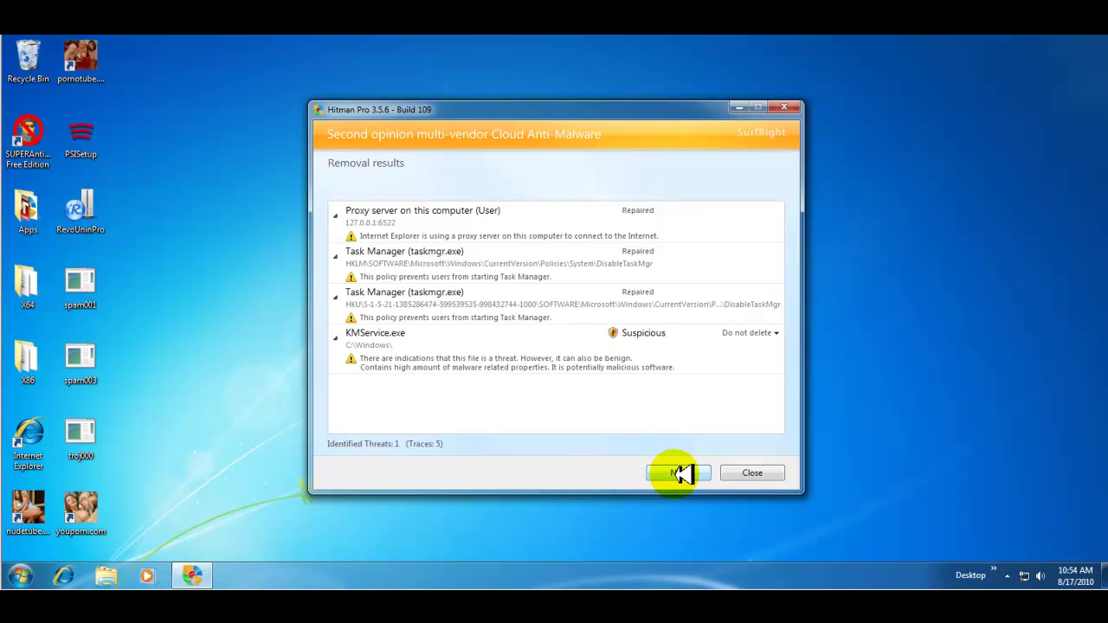
left_click(680, 473)
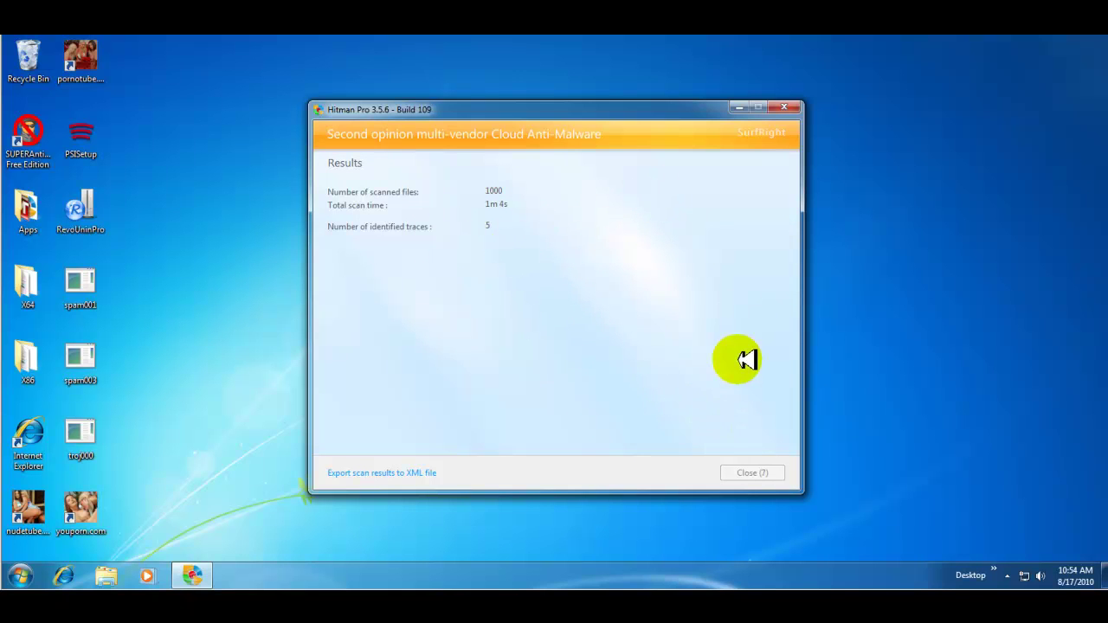
Step: Start Task Manager, examine the full list of running processes, and place its window over the Hitman Pro results
right_click(664, 569)
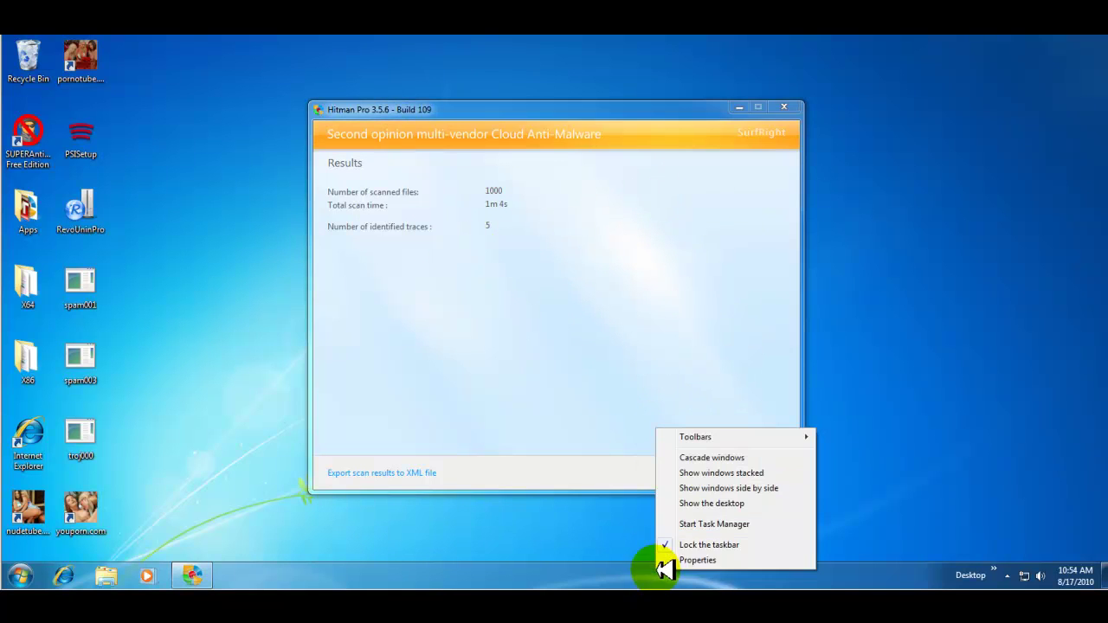
left_click(717, 524)
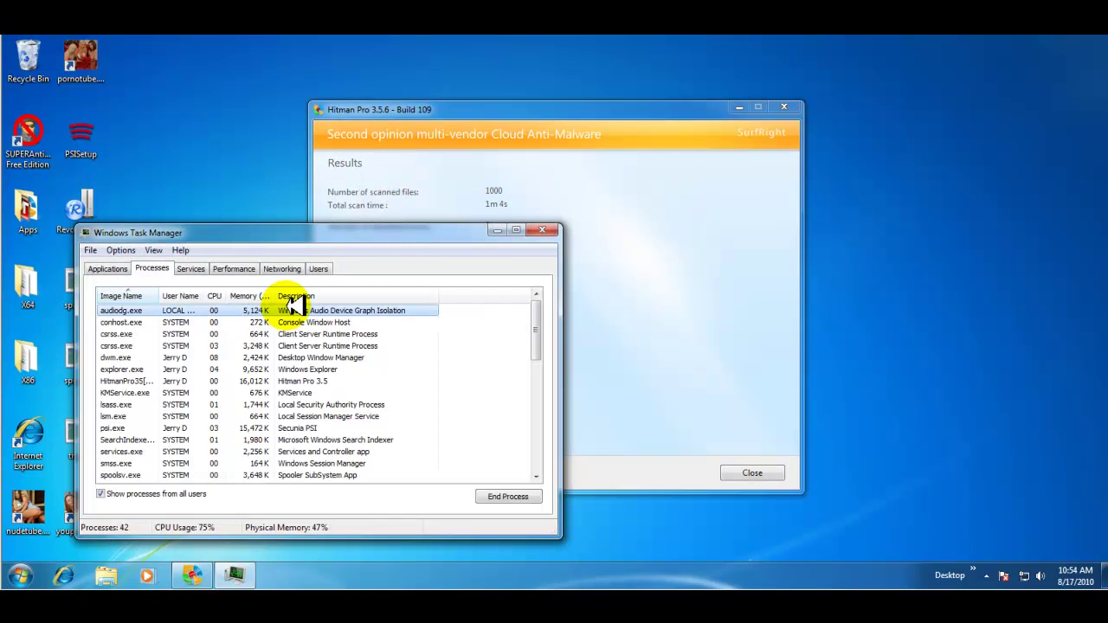
scroll(286, 346, "down", 9)
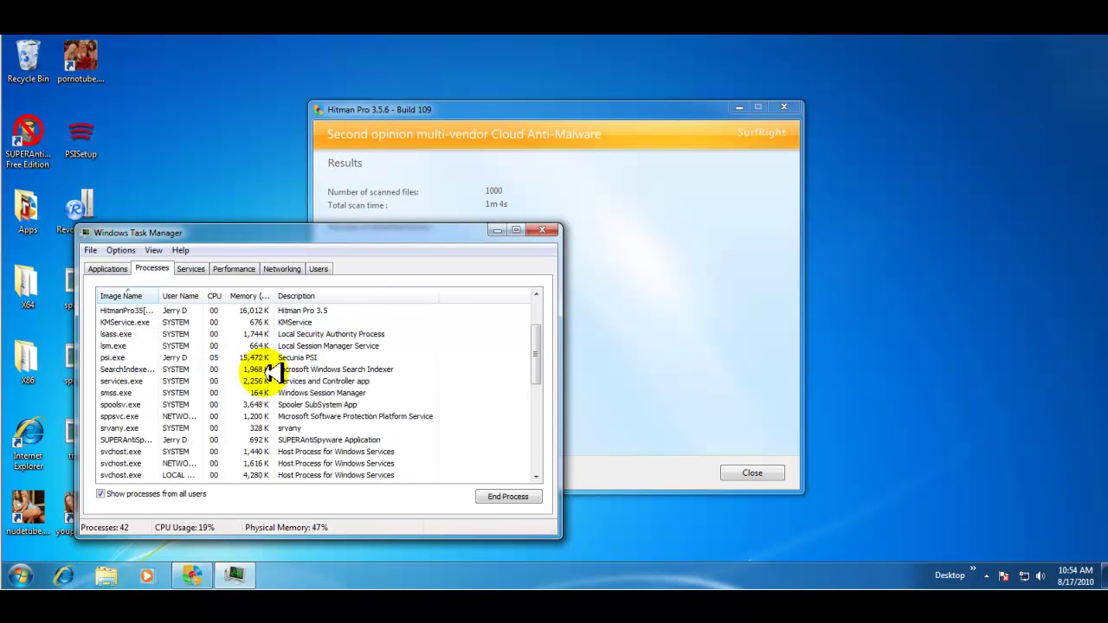
scroll(273, 372, "down", 3)
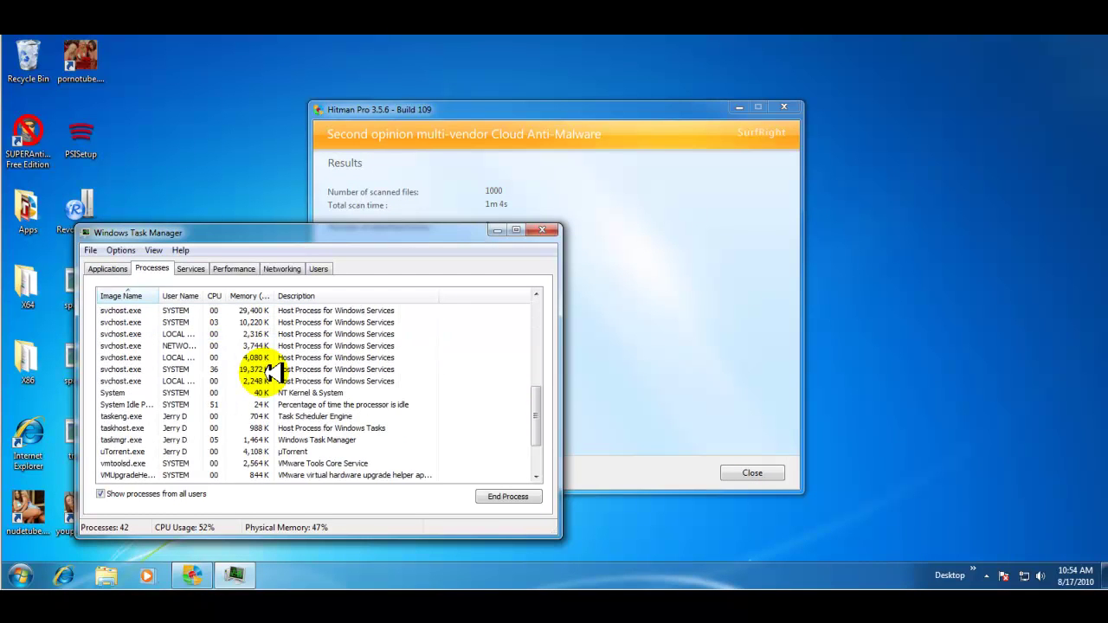
scroll(273, 372, "up", 12)
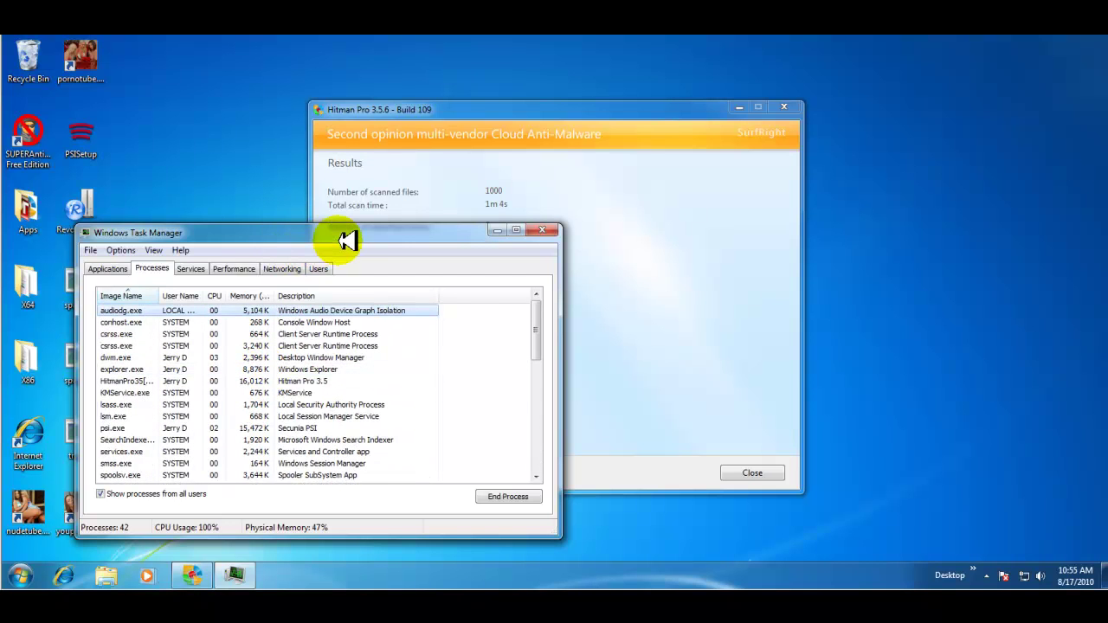
left_click_drag(346, 240, 989, 161)
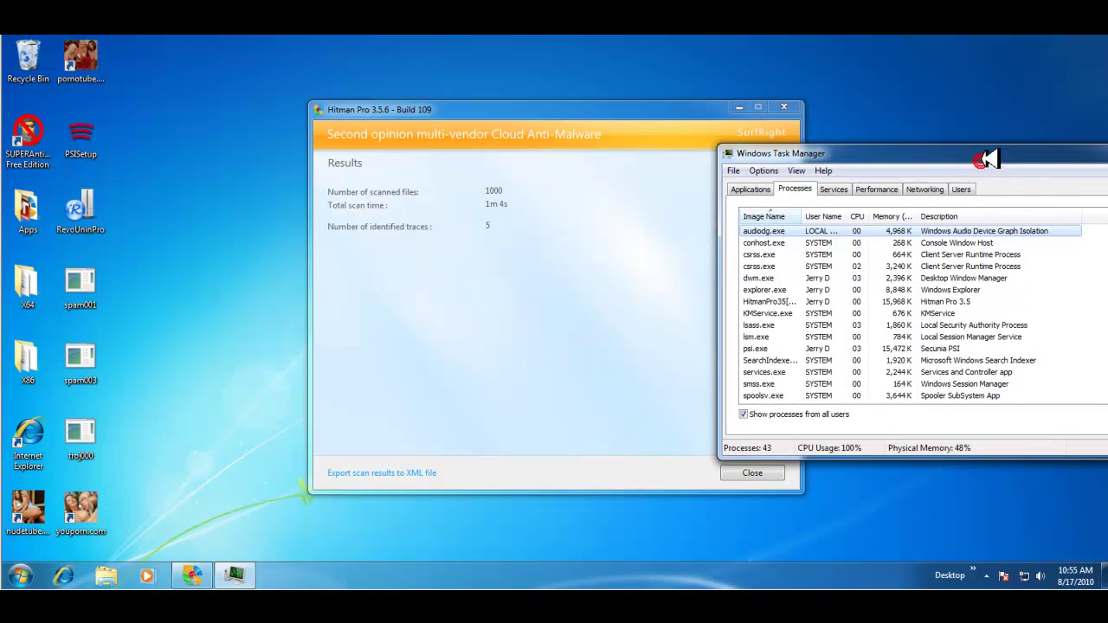
left_click_drag(840, 141, 459, 111)
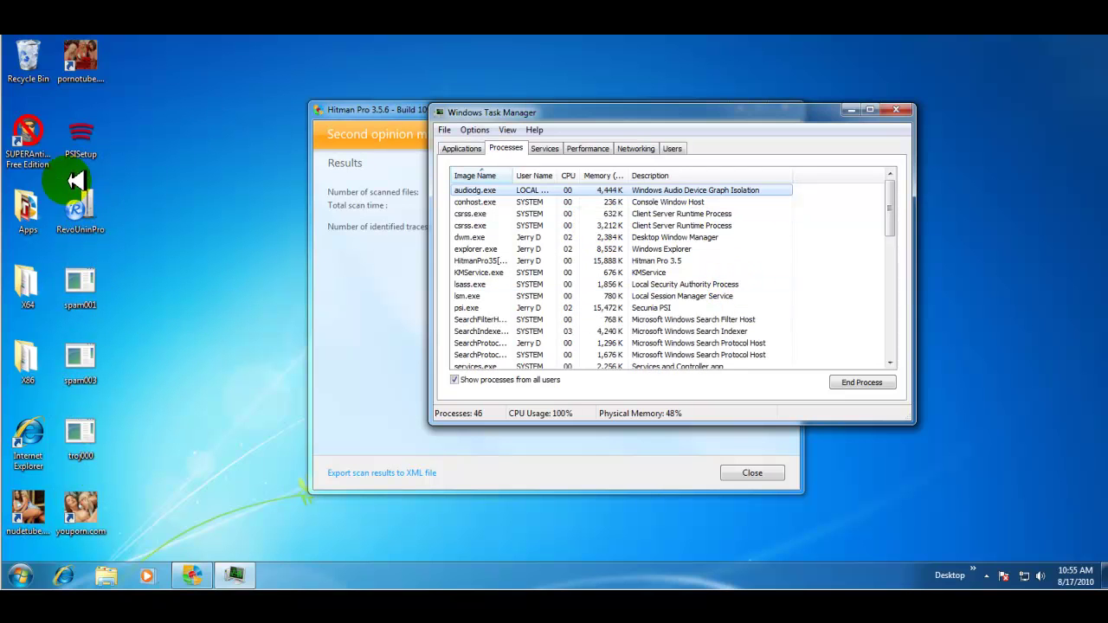
Step: Try to run the spam001 file from the desktop with the Task Manager process list open
left_click(101, 292)
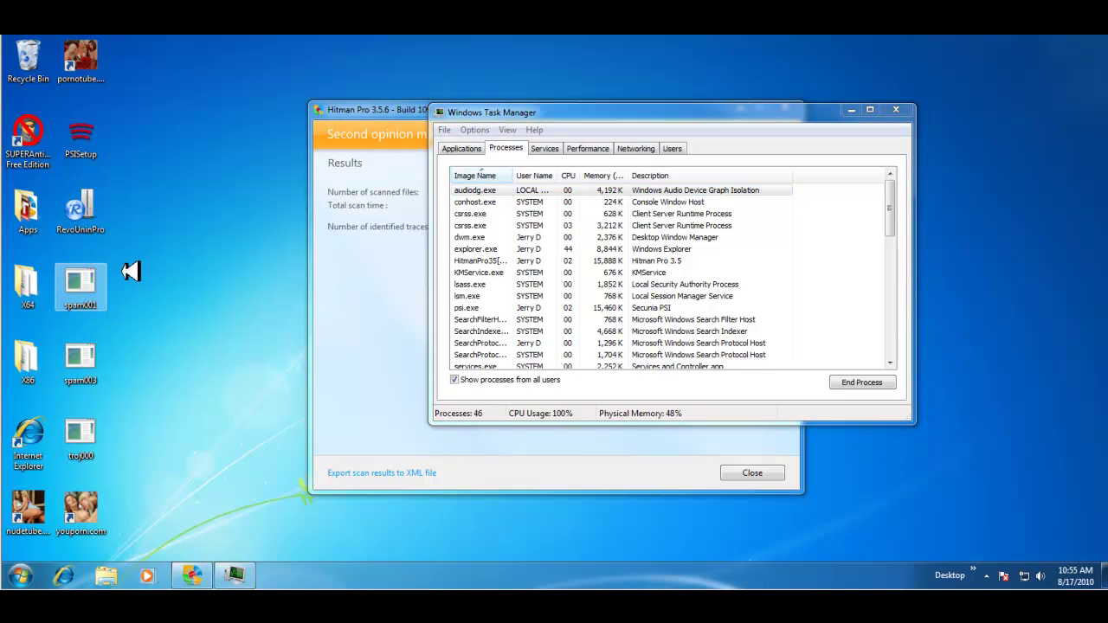
right_click(97, 277)
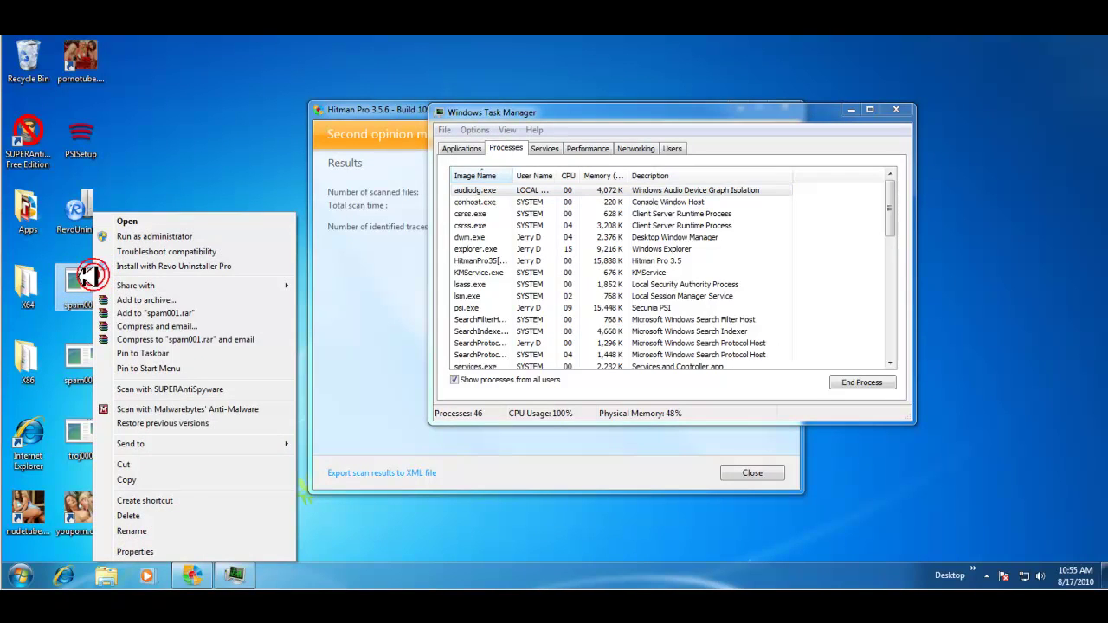
left_click(186, 173)
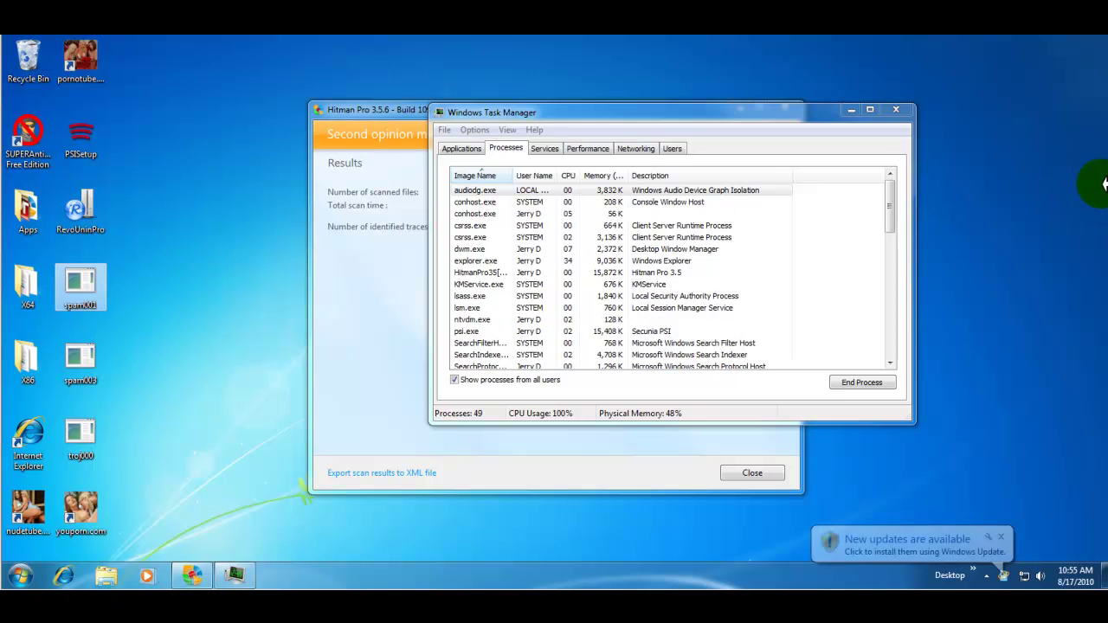
left_click(929, 132)
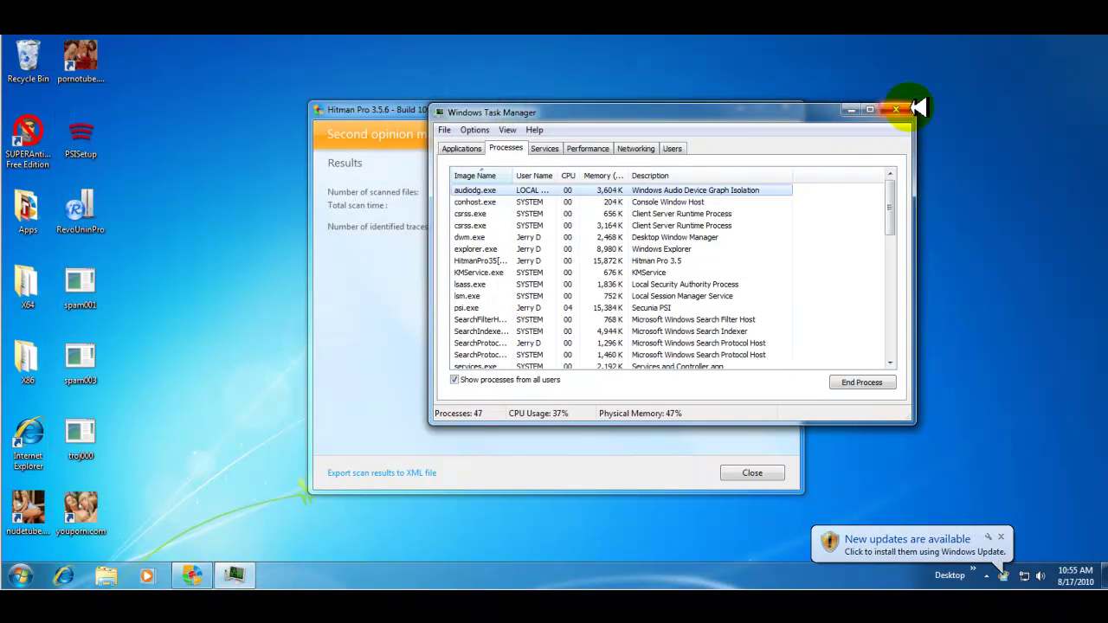
Step: Close Task Manager and the Hitman Pro results window
left_click(897, 109)
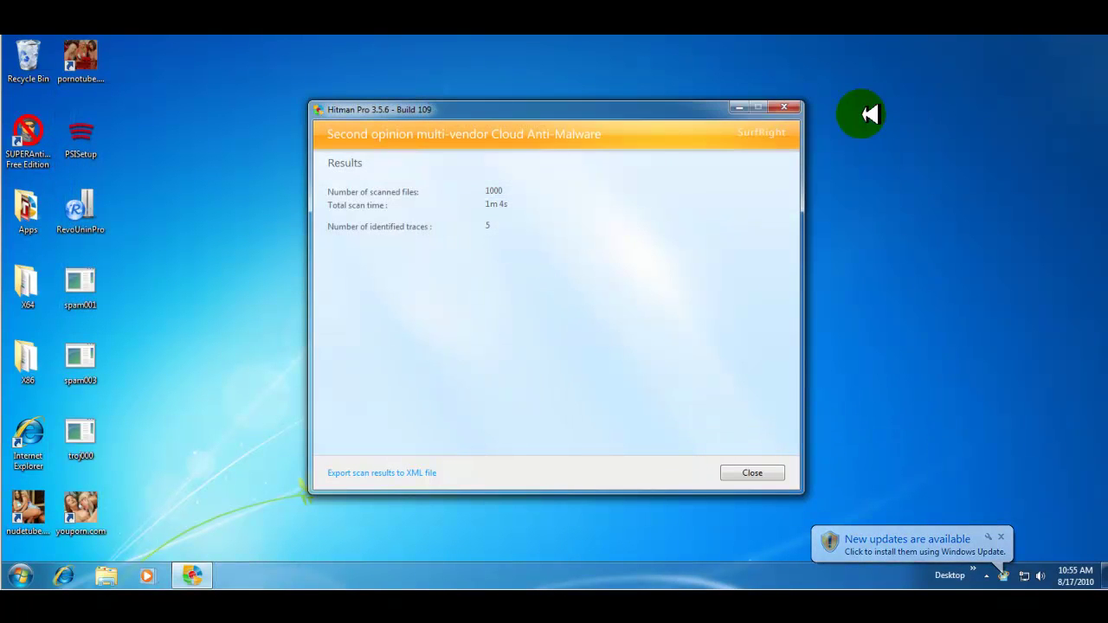
left_click(792, 104)
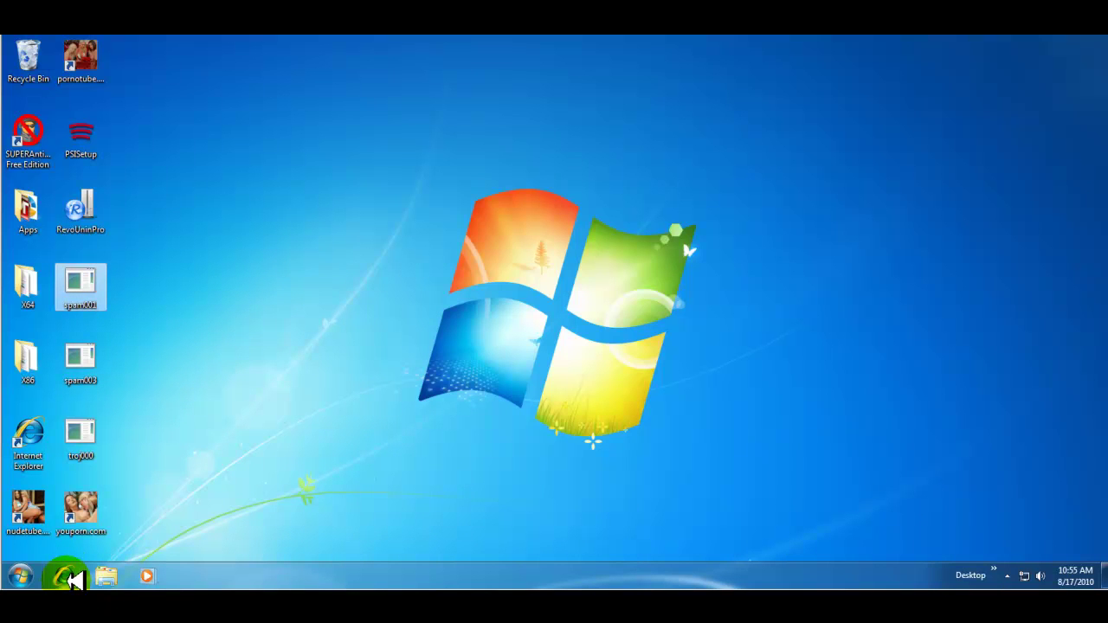
Step: Start Internet Explorer and search Google for "antivirus"
left_click(70, 577)
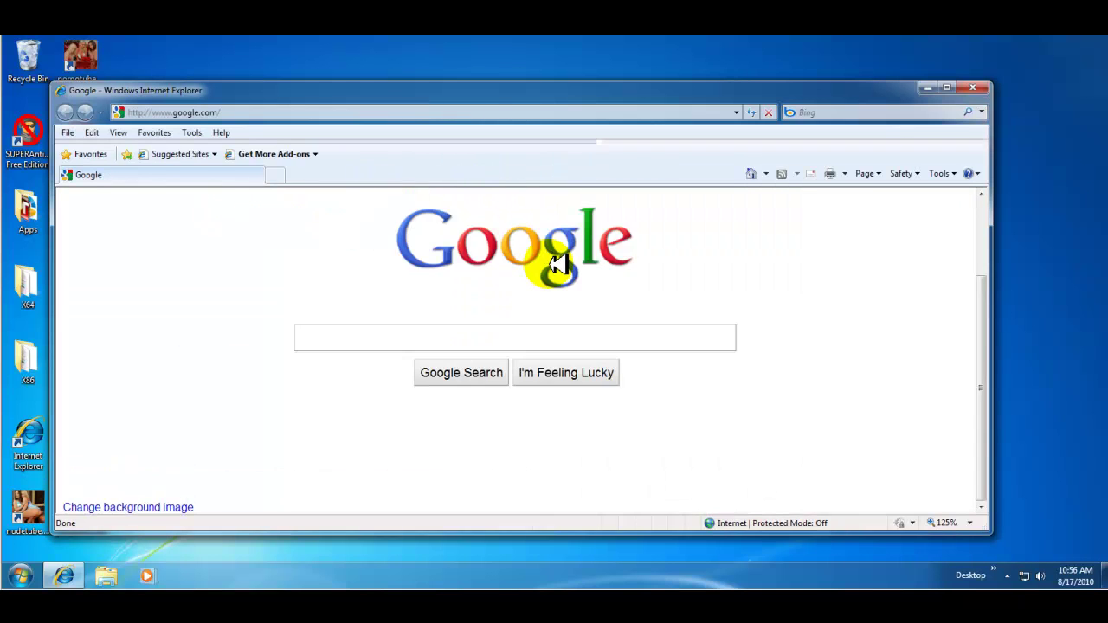
left_click(379, 340)
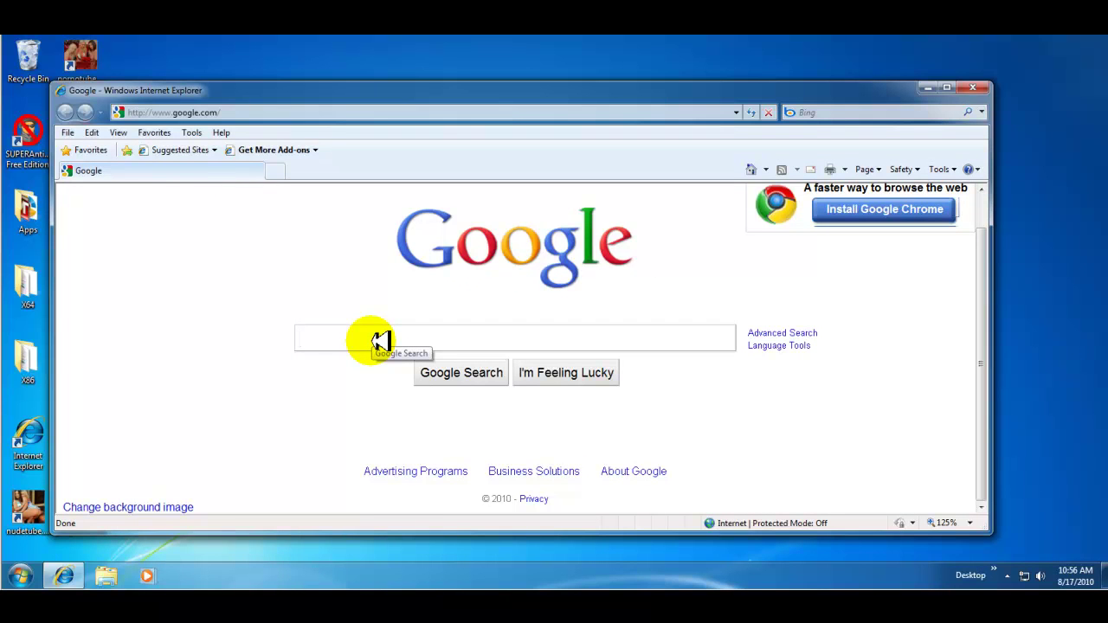
type("antivi")
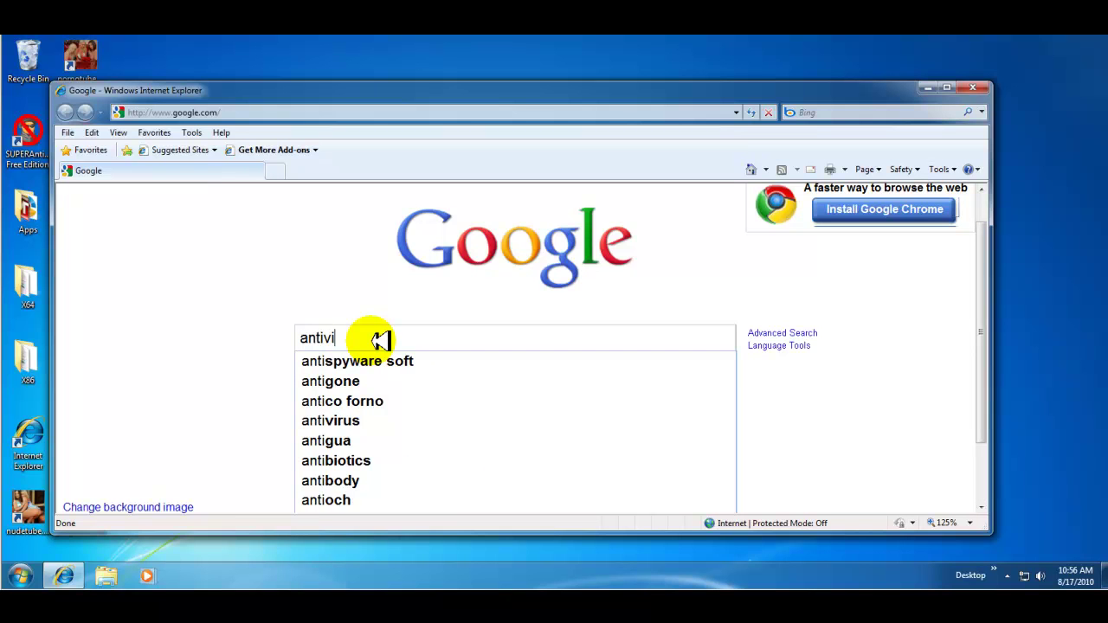
type("rus")
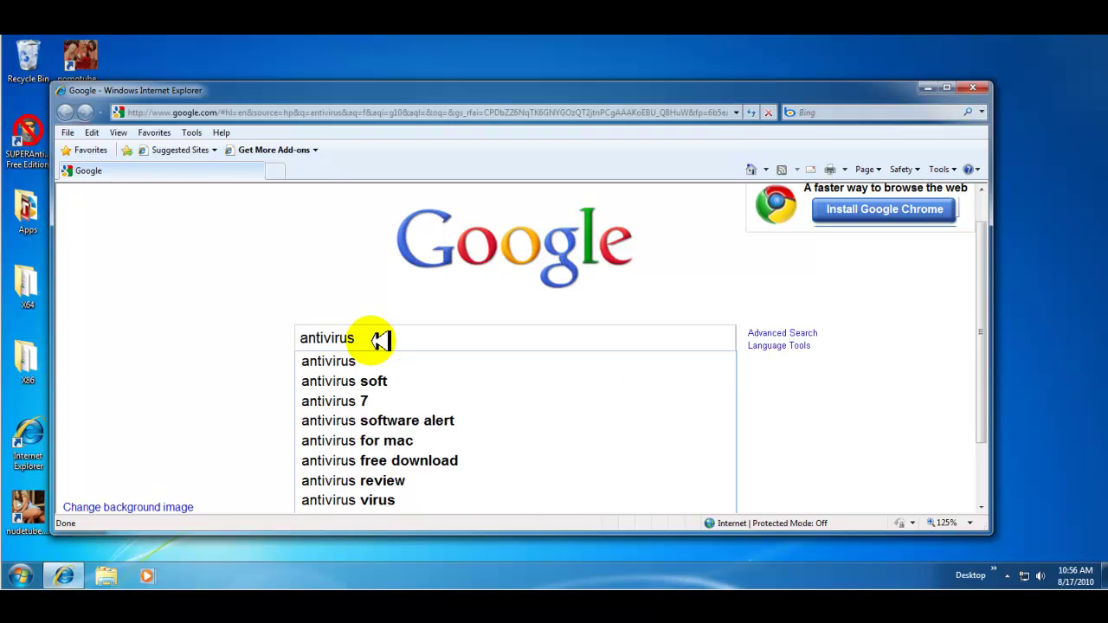
key("Return")
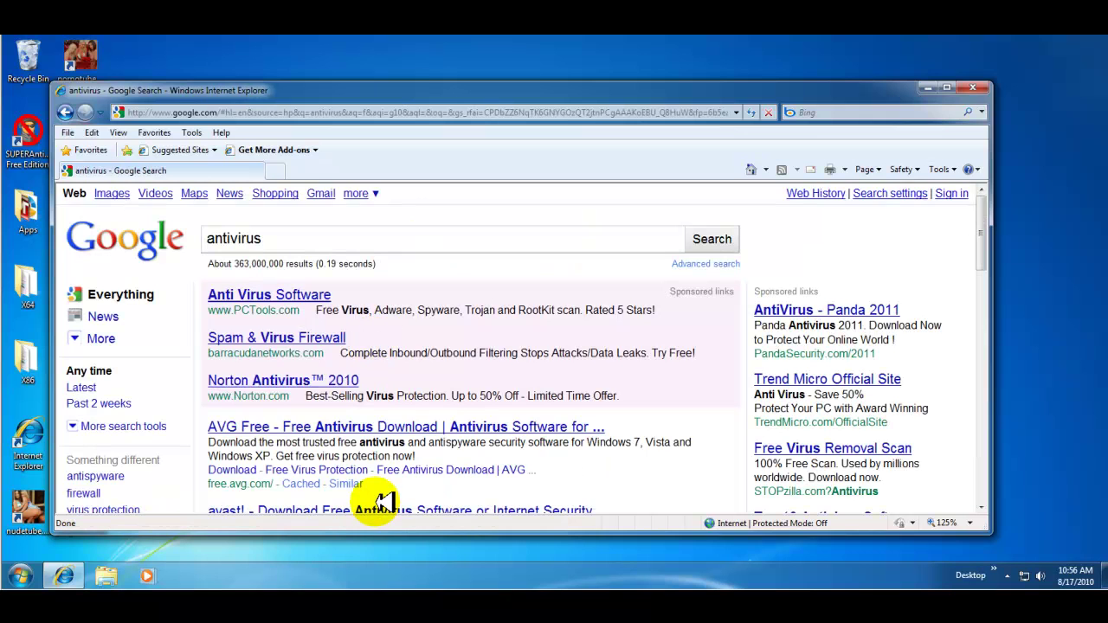
Step: View the Norton Antivirus 2010 and AVG Free sites from the search results, returning to the results after each
scroll(381, 364, "down", 1)
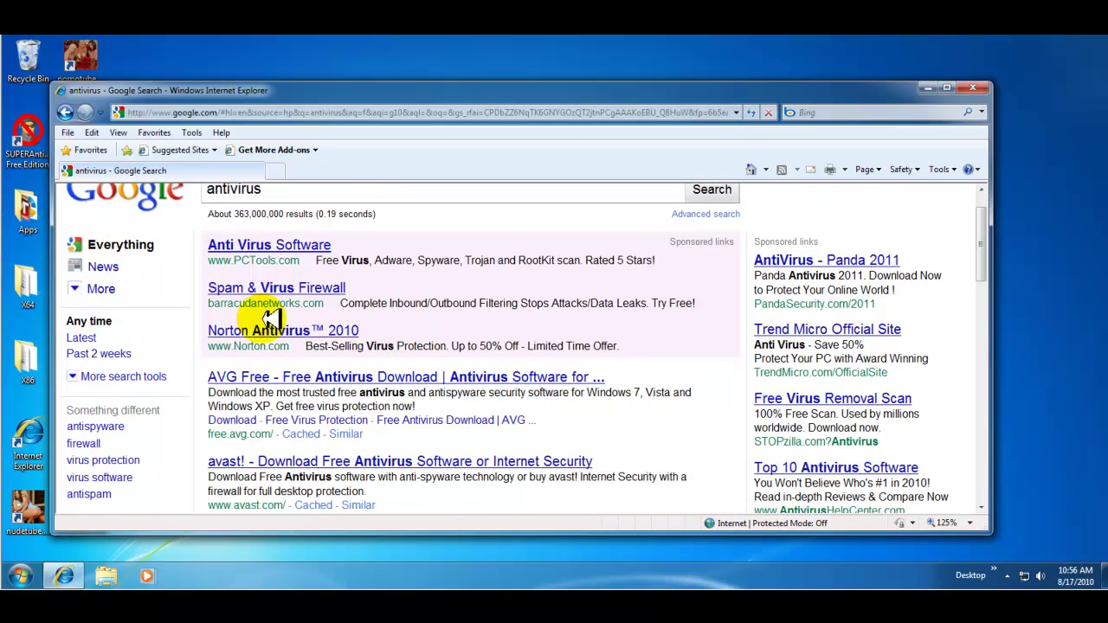
left_click(291, 327)
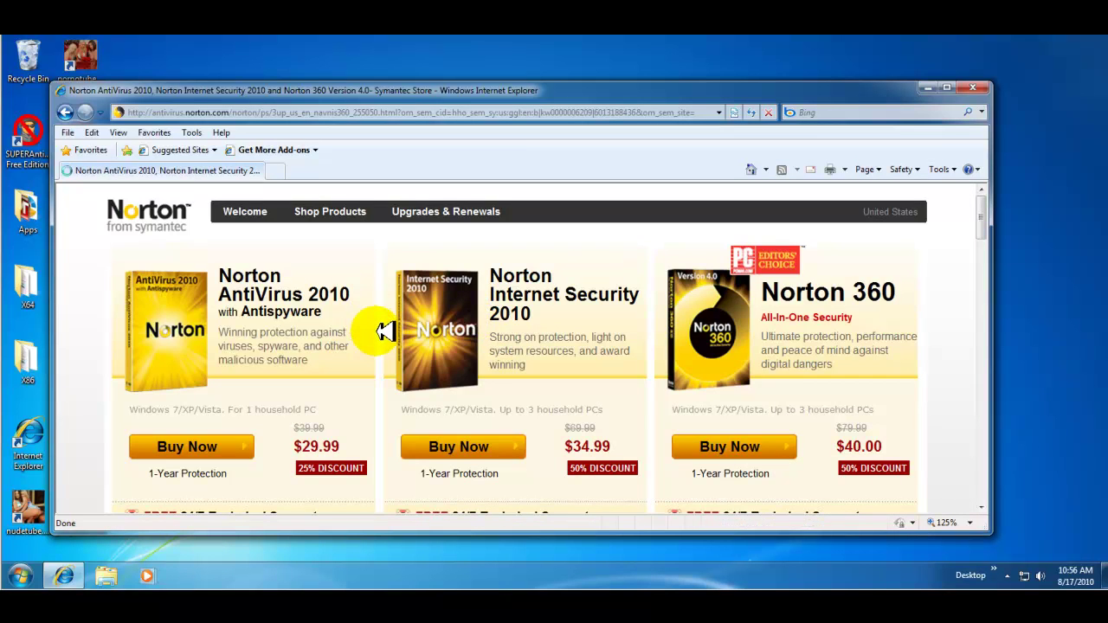
key("BackSpace")
scroll(385, 332, "down", 3)
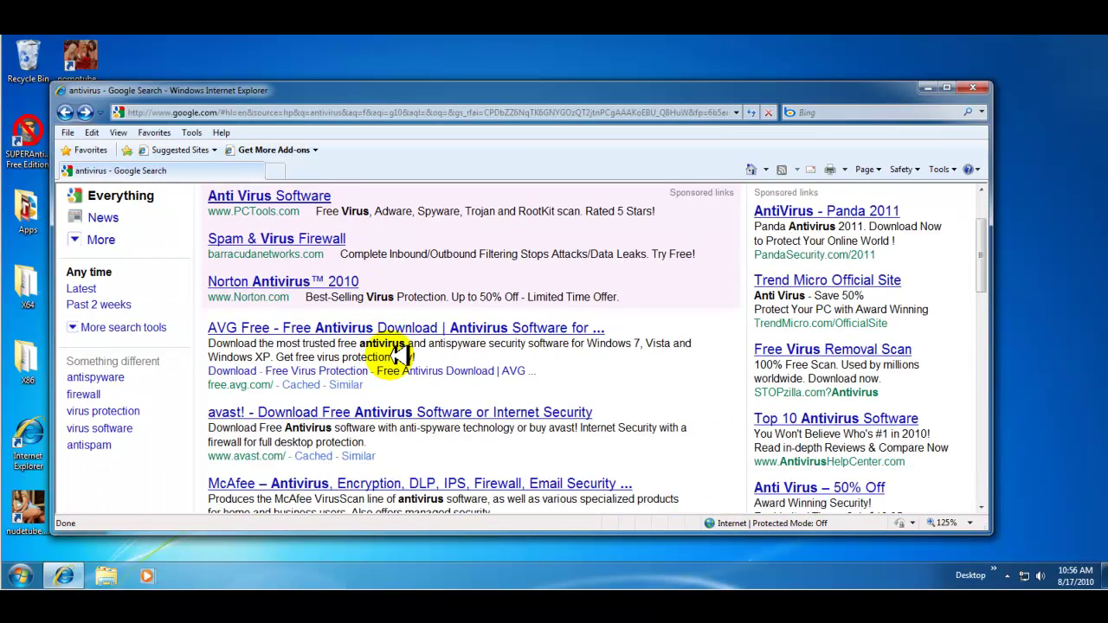
left_click(420, 286)
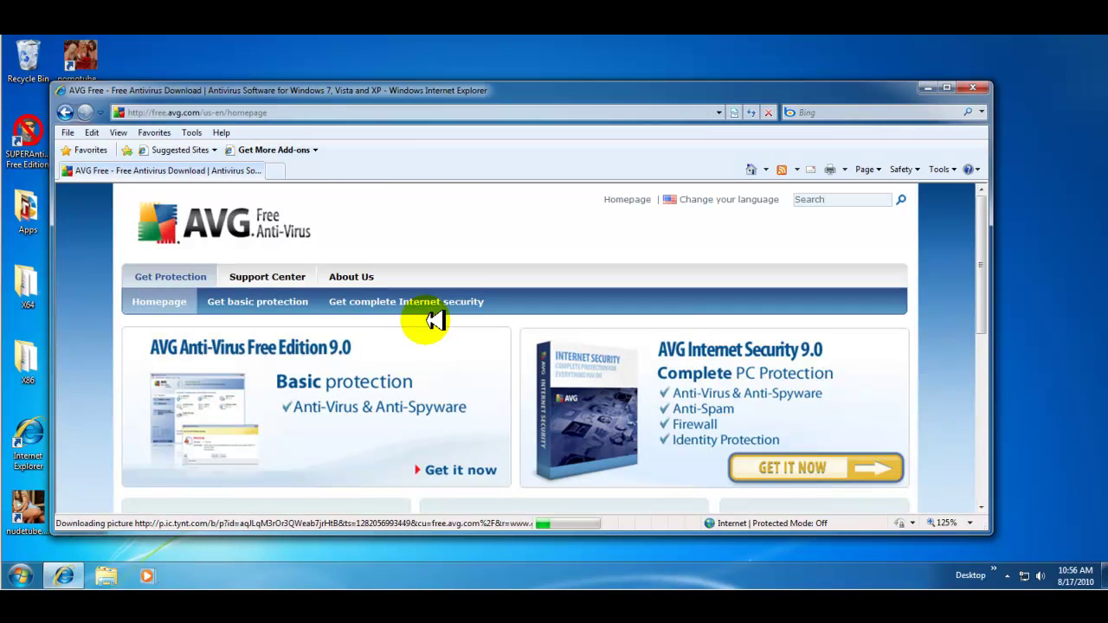
key("BackSpace")
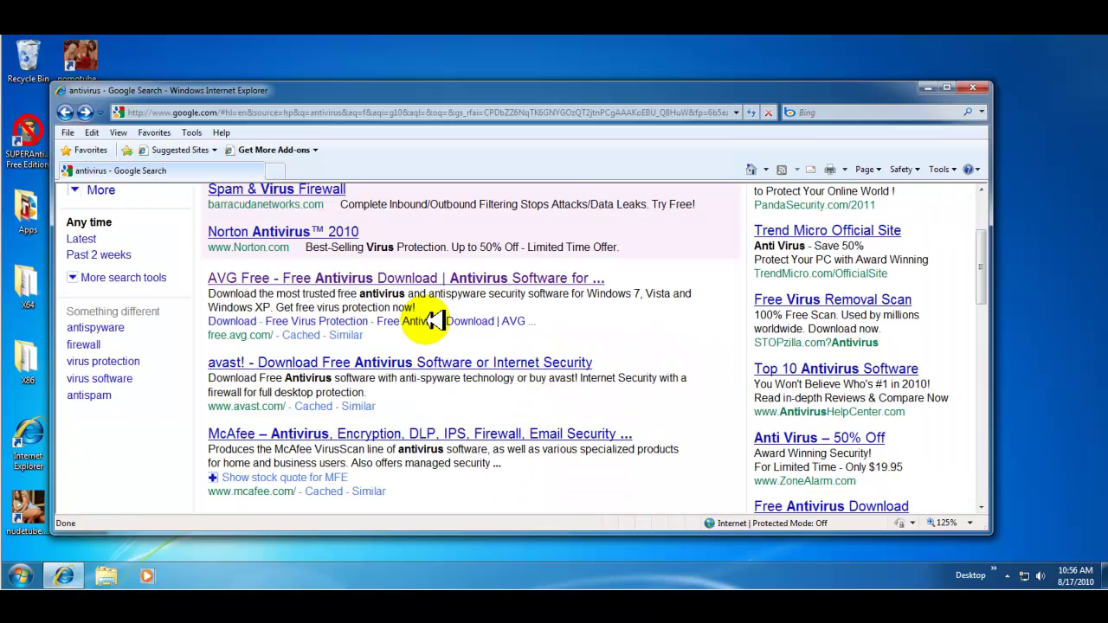
Step: View the avast! and Symantec sites from the search results, returning to the results after each
scroll(432, 320, "down", 1)
left_click(462, 314)
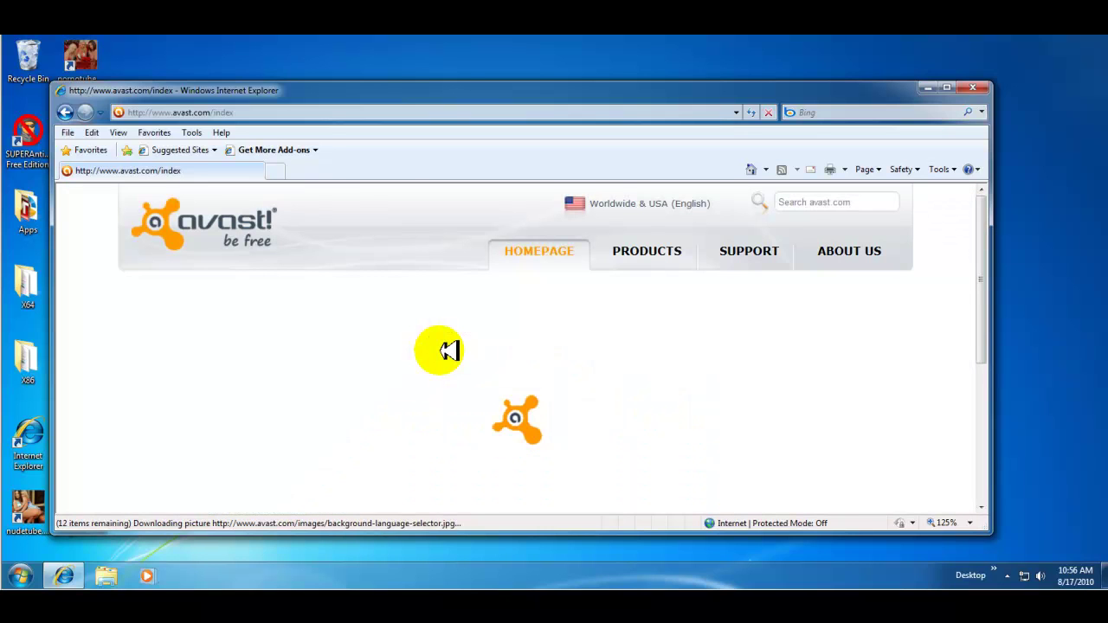
scroll(447, 350, "down", 1)
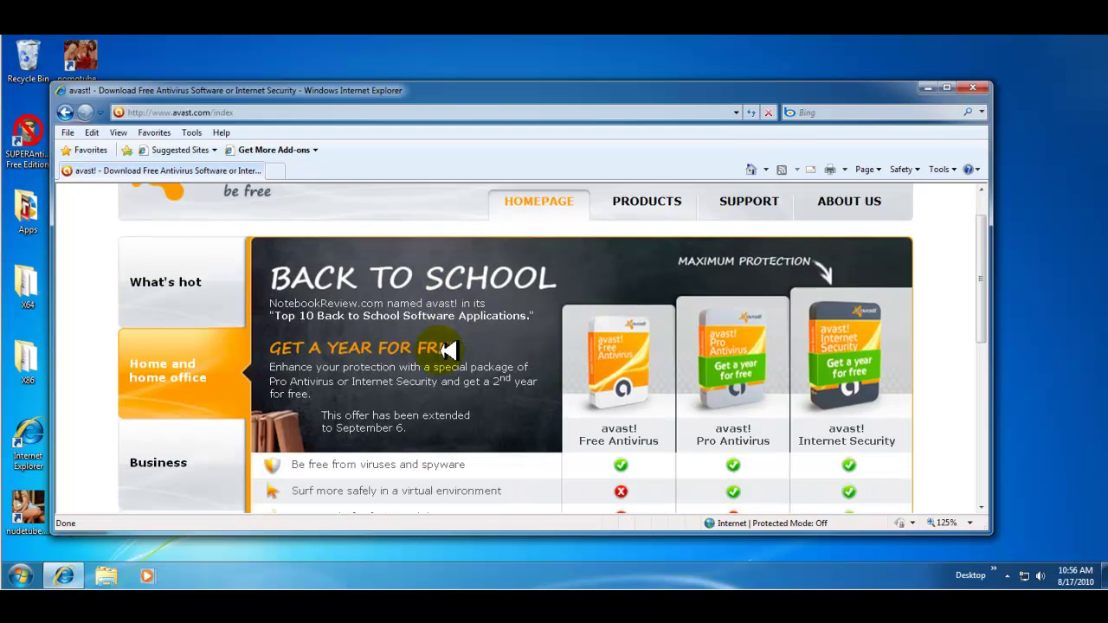
key("BackSpace")
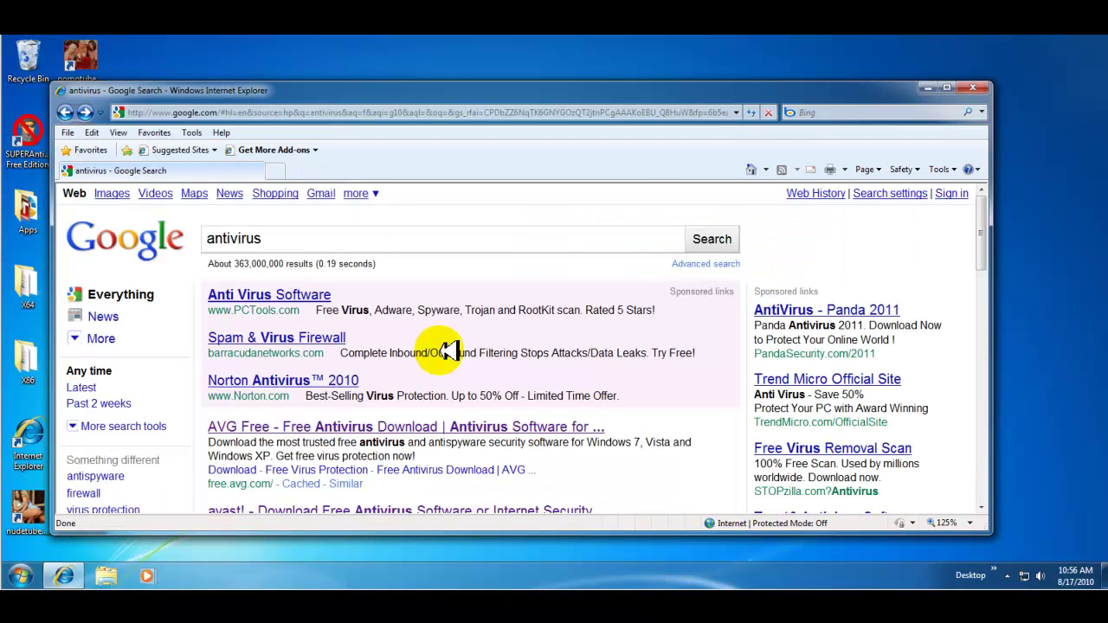
scroll(448, 350, "down", 7)
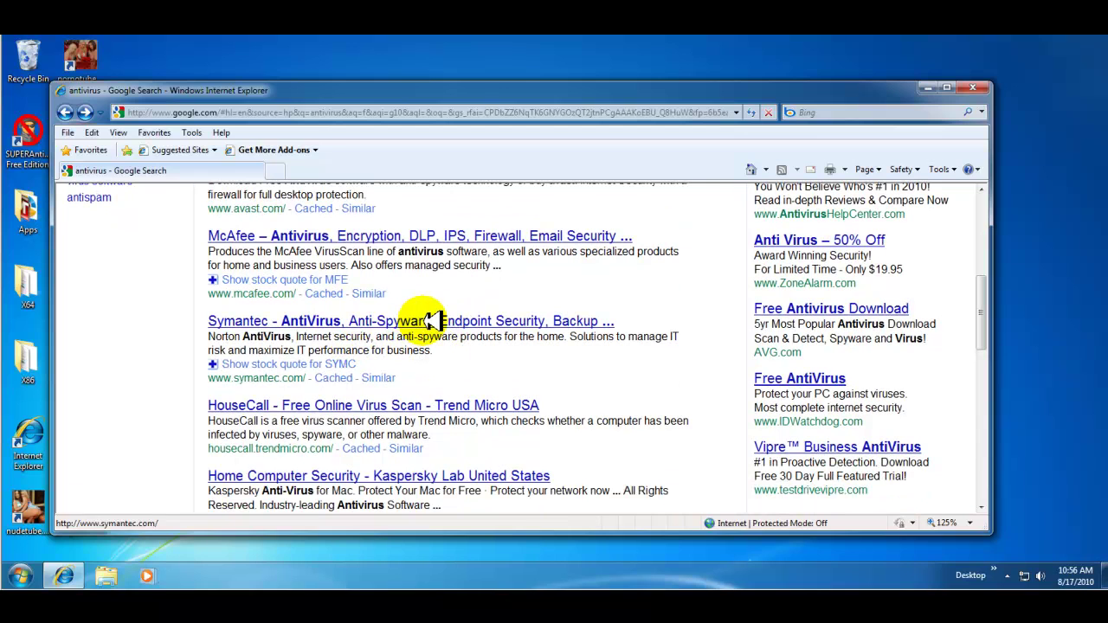
left_click(430, 321)
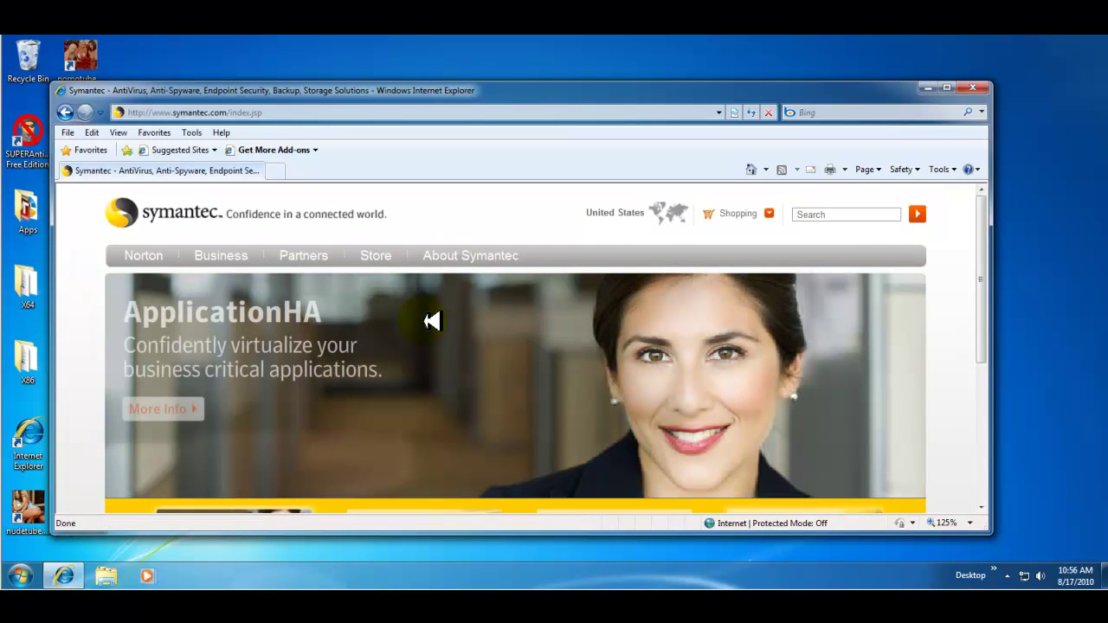
key("BackSpace")
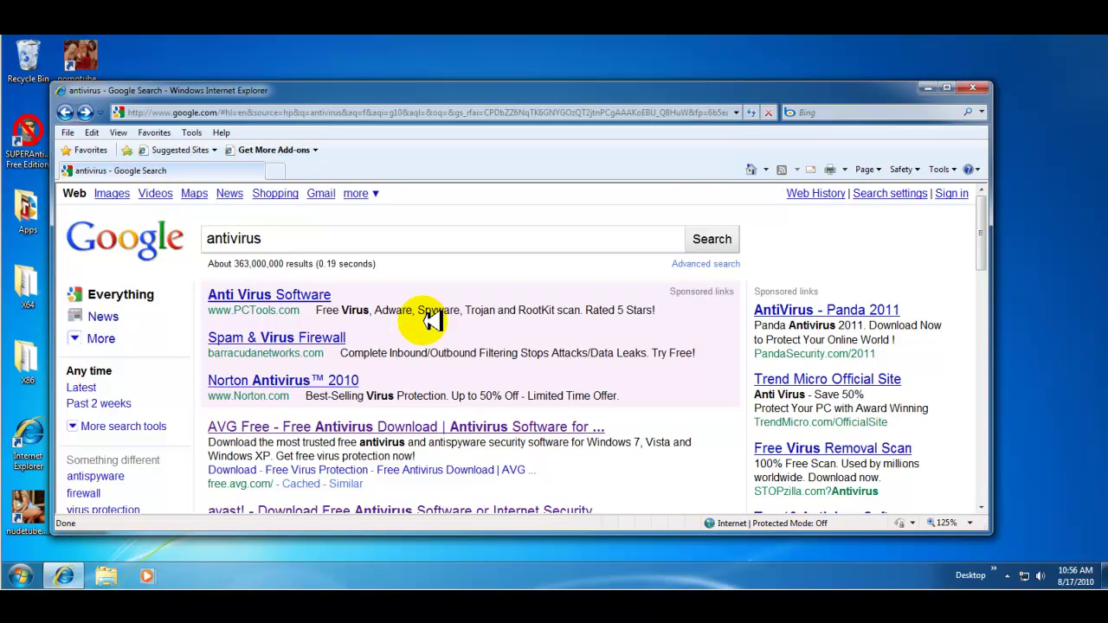
Step: View the Kaspersky Lab United States site from the search results, and close the browser
scroll(431, 320, "down", 7)
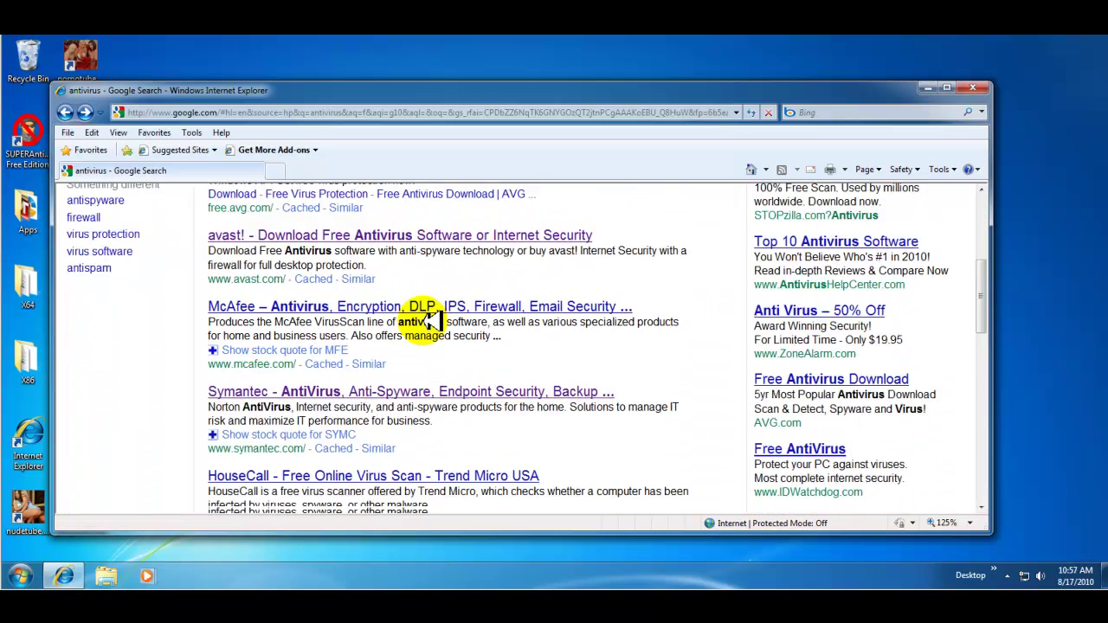
scroll(431, 320, "down", 3)
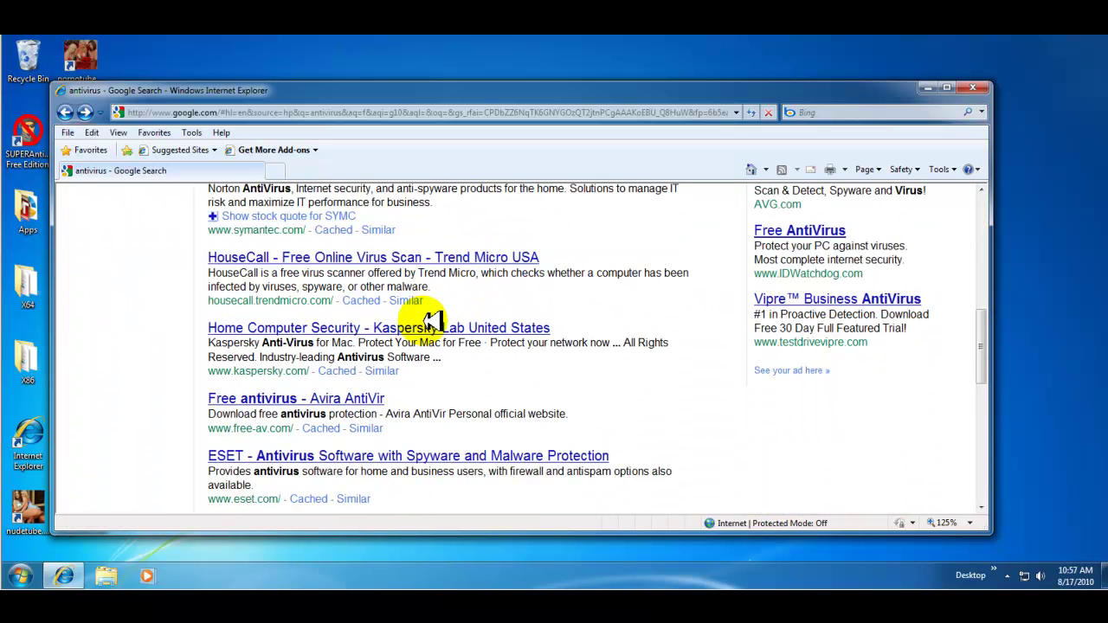
left_click(446, 328)
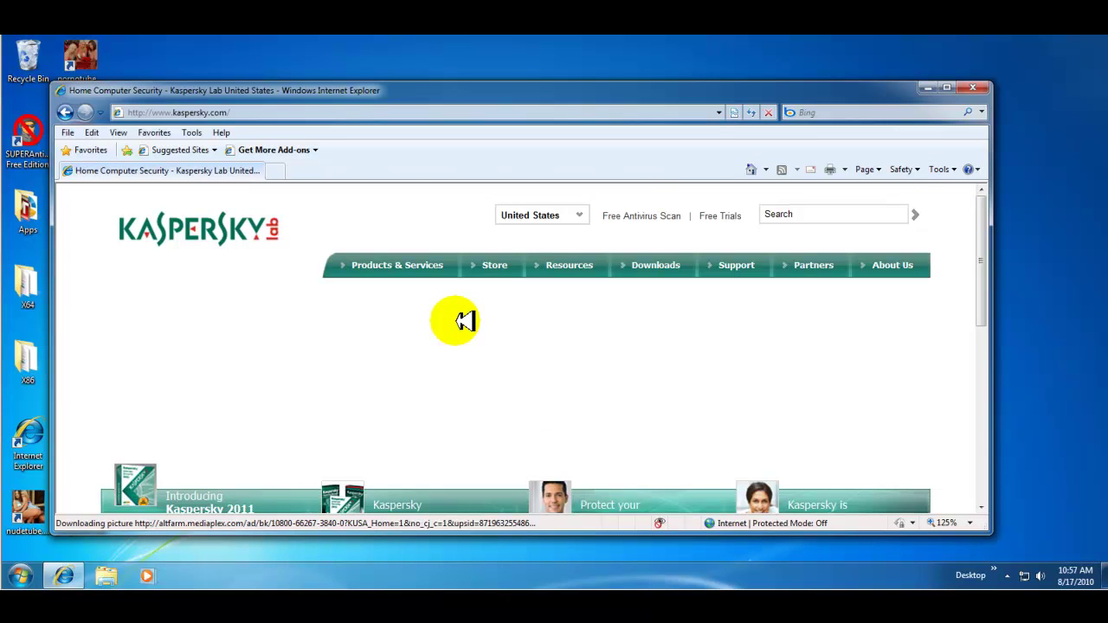
scroll(737, 266, "down", 1)
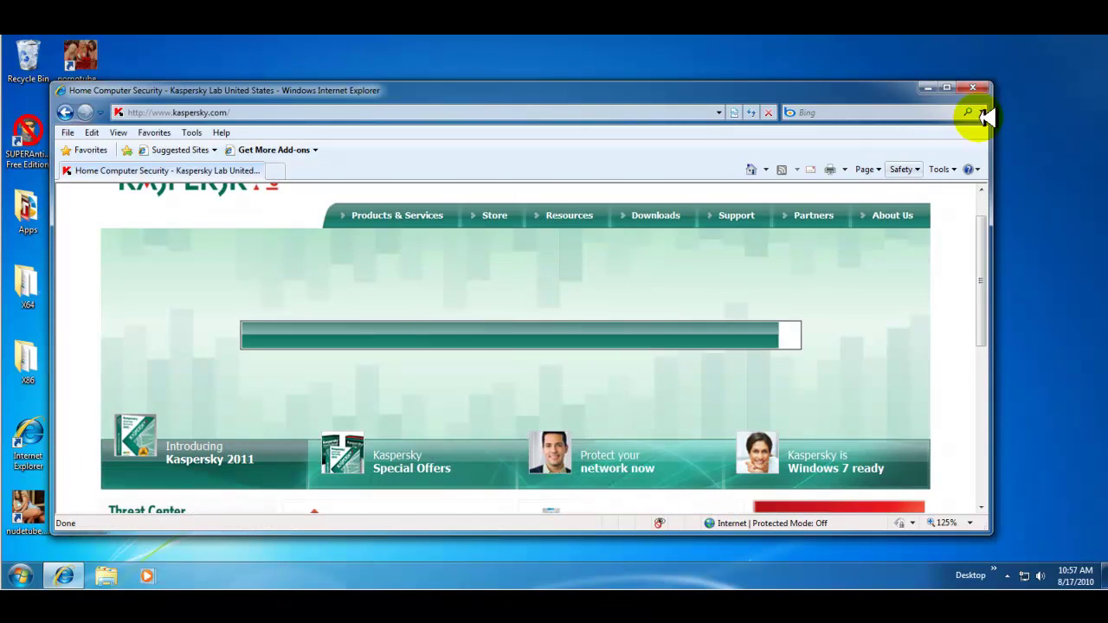
left_click(975, 88)
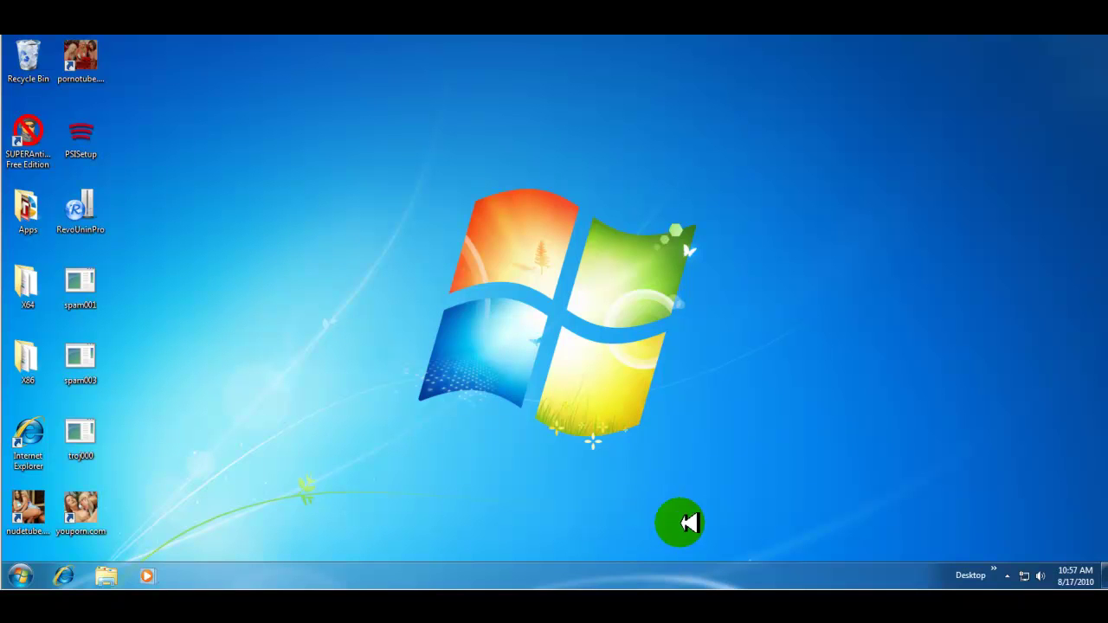
Step: Start Malwarebytes' Anti-Malware from the Apps folder on the desktop and minimize the folder window
left_click(1009, 574)
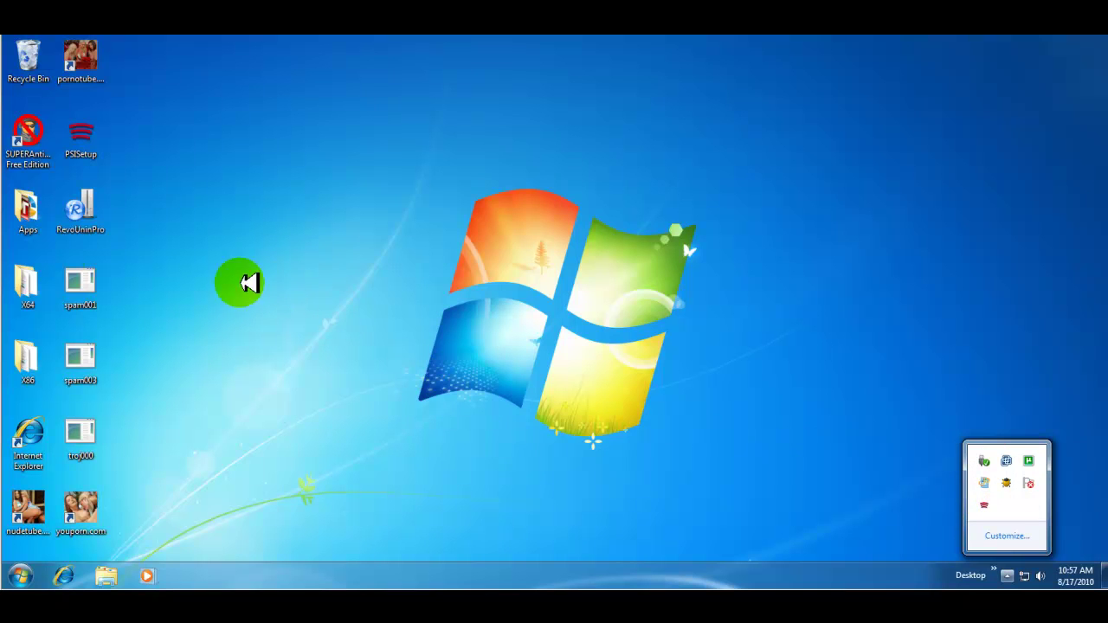
double_click(35, 209)
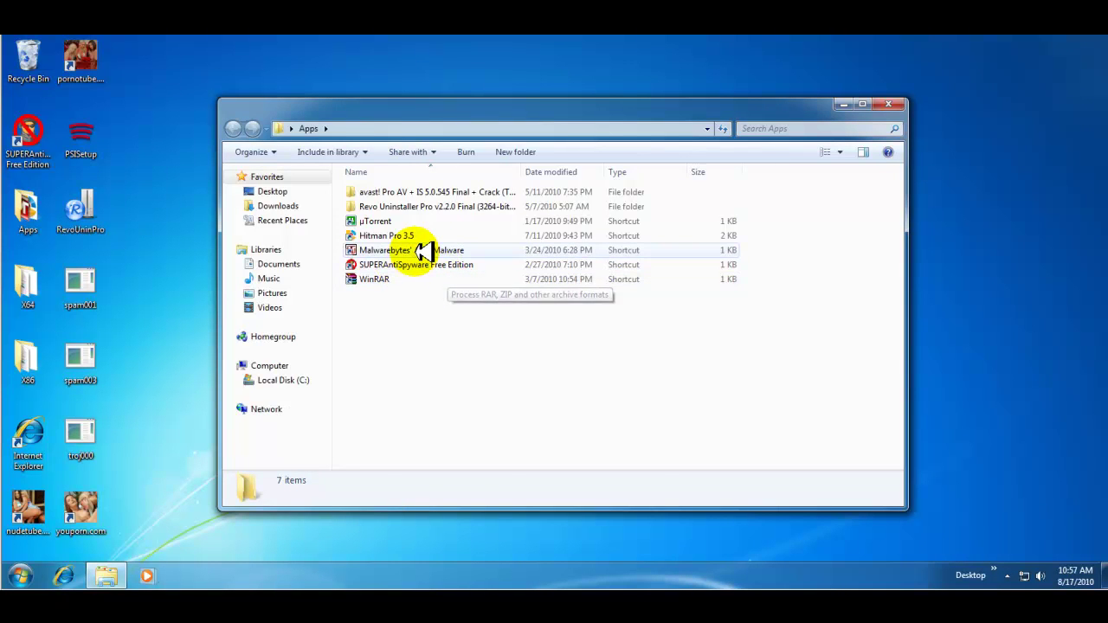
left_click(420, 251)
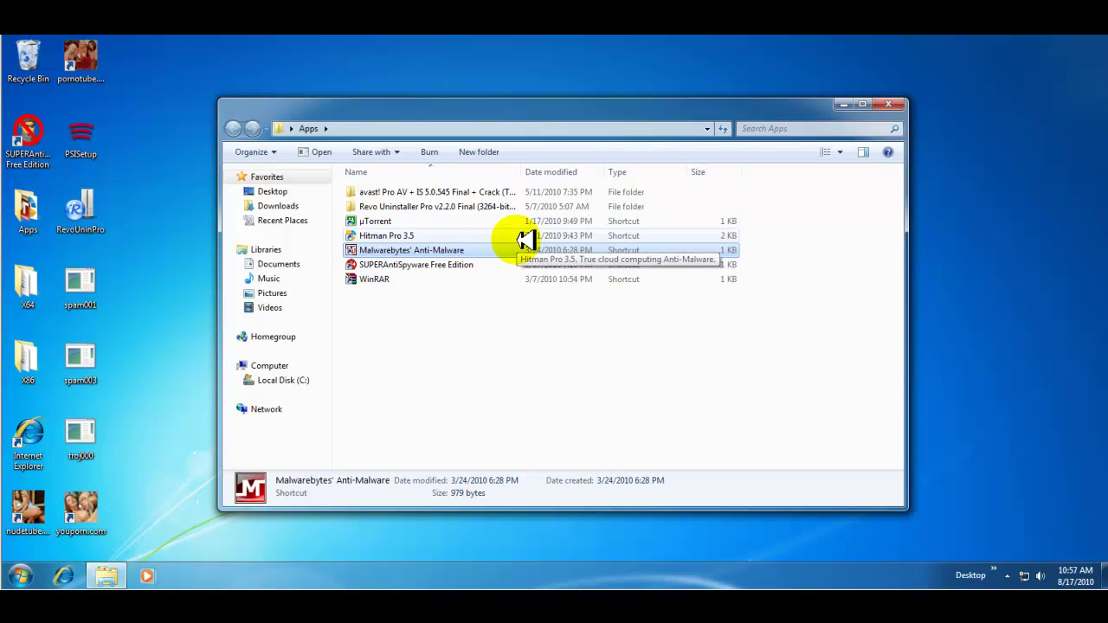
left_click(844, 105)
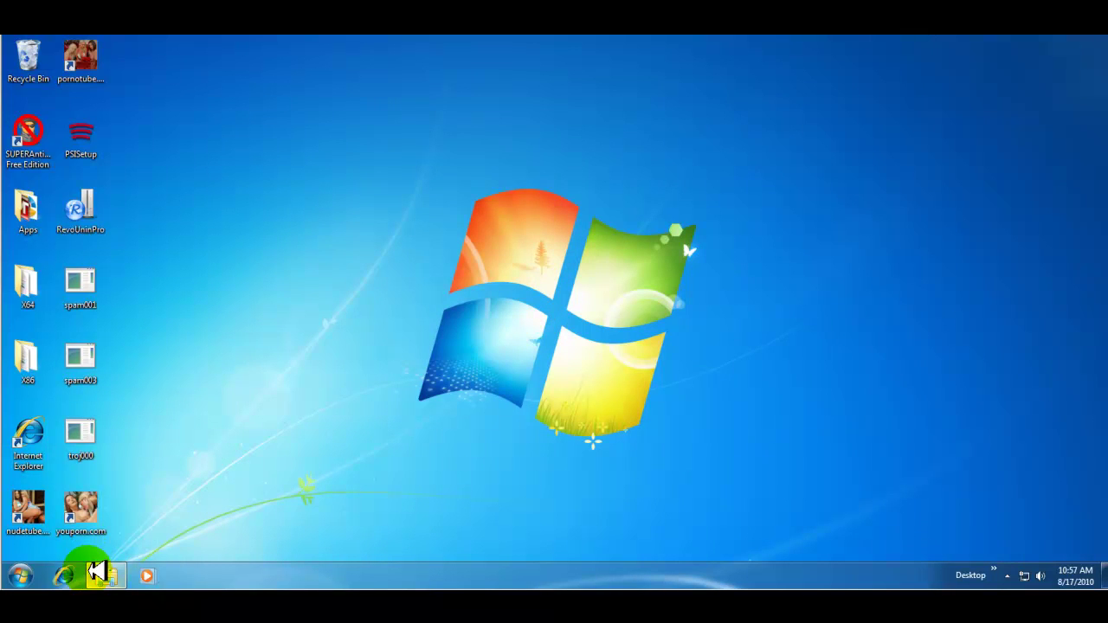
left_click(95, 573)
double_click(390, 250)
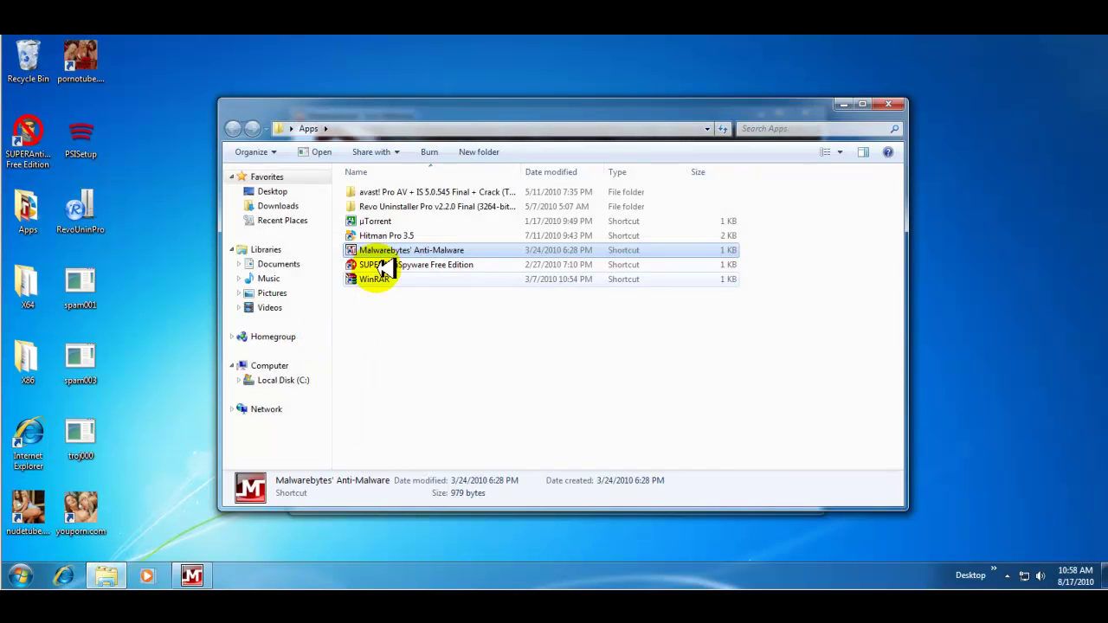
left_click(845, 102)
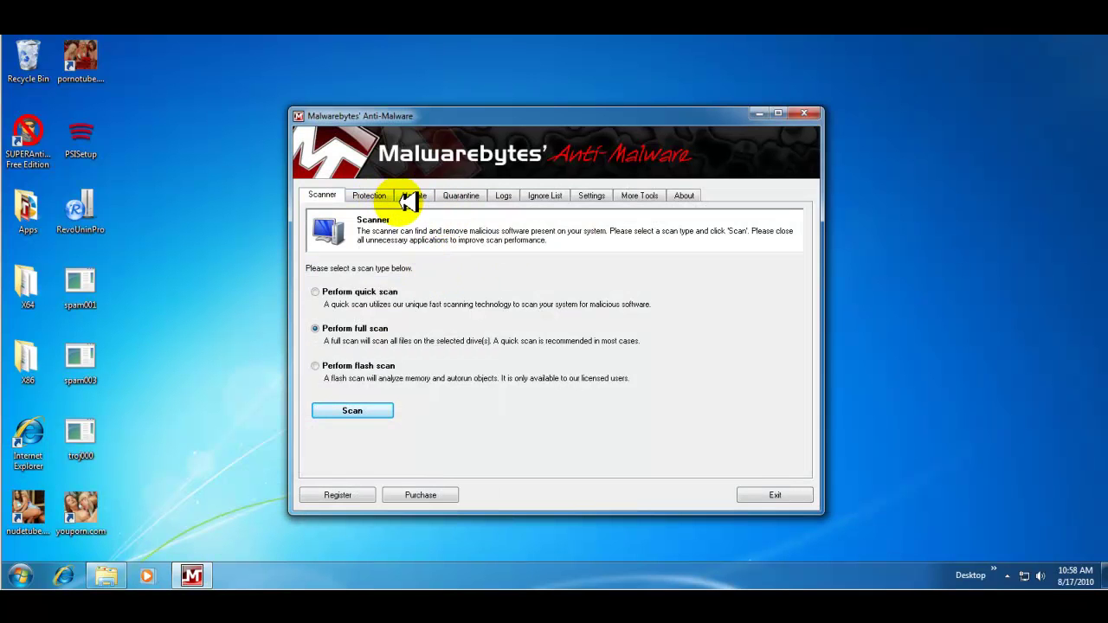
Step: Choose the quick scan type and update the Malwarebytes' Anti-Malware database
left_click(353, 294)
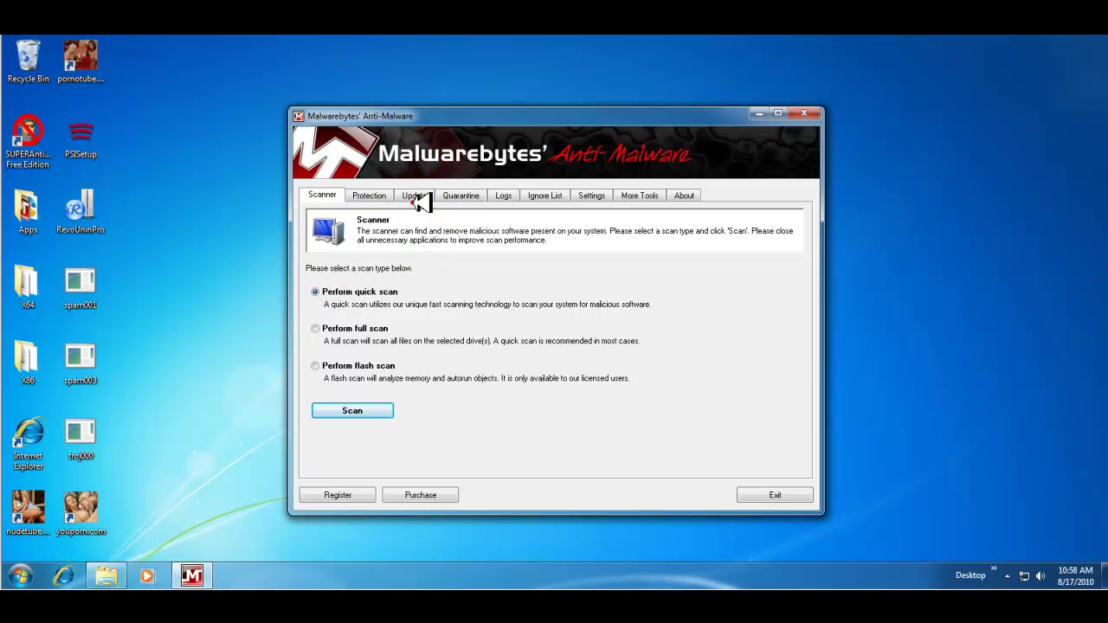
left_click(415, 196)
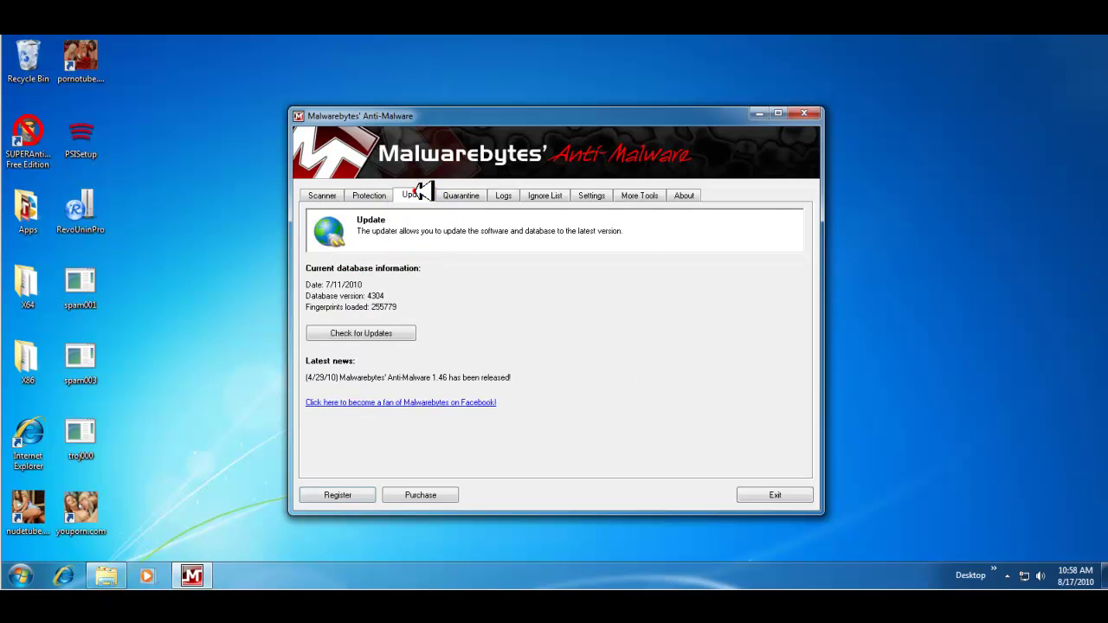
left_click(346, 328)
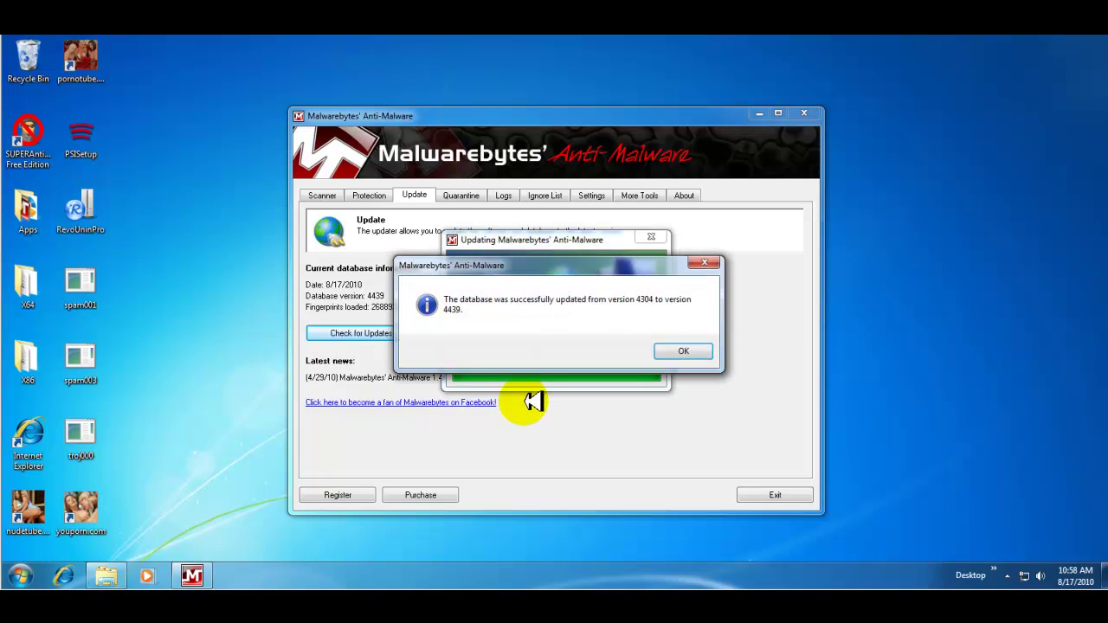
left_click(684, 352)
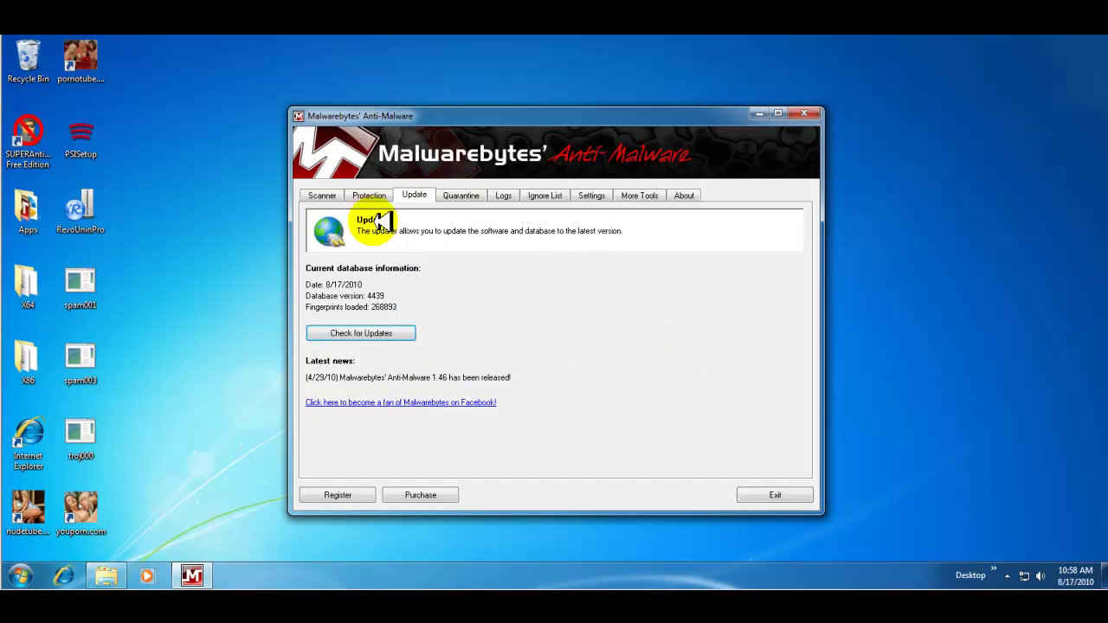
Step: Run the quick scan in Malwarebytes' Anti-Malware and dismiss its completion message
left_click(322, 194)
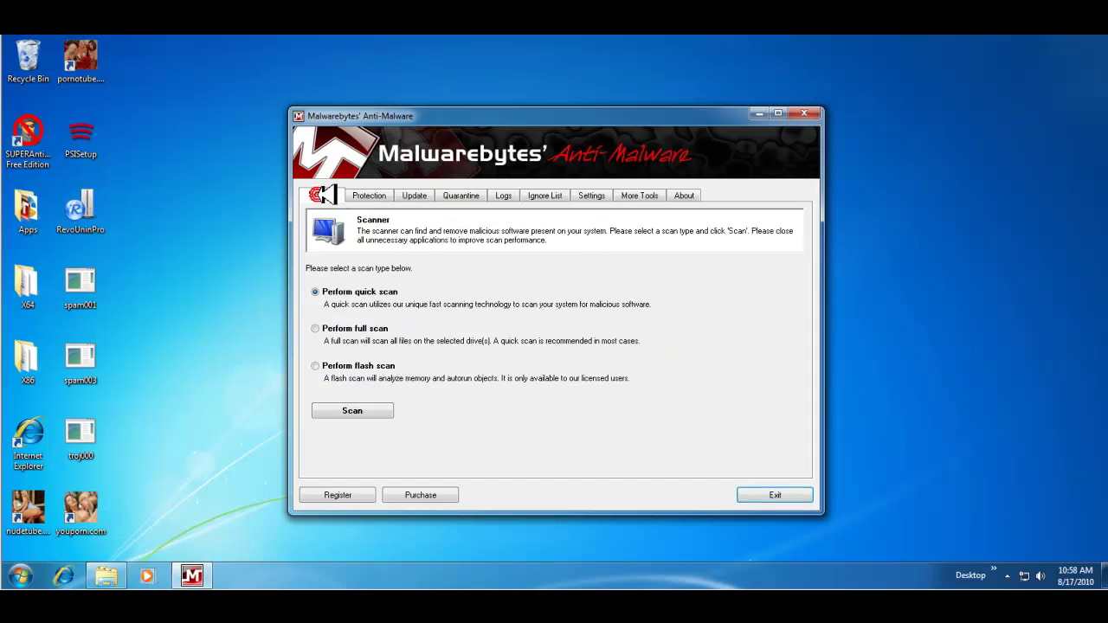
left_click(359, 412)
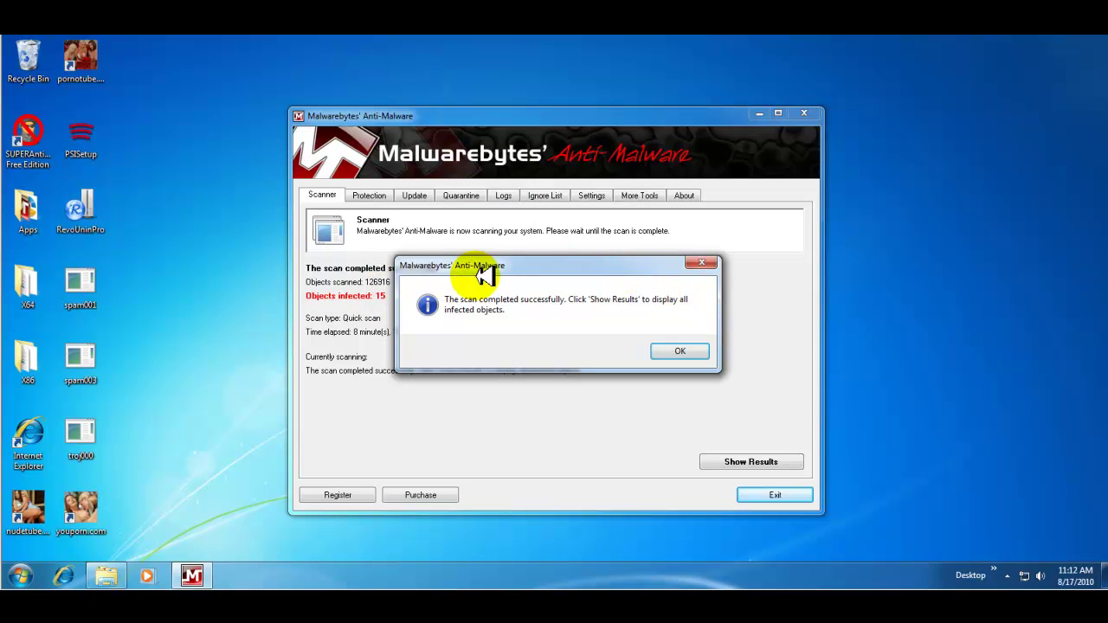
left_click_drag(547, 271, 681, 340)
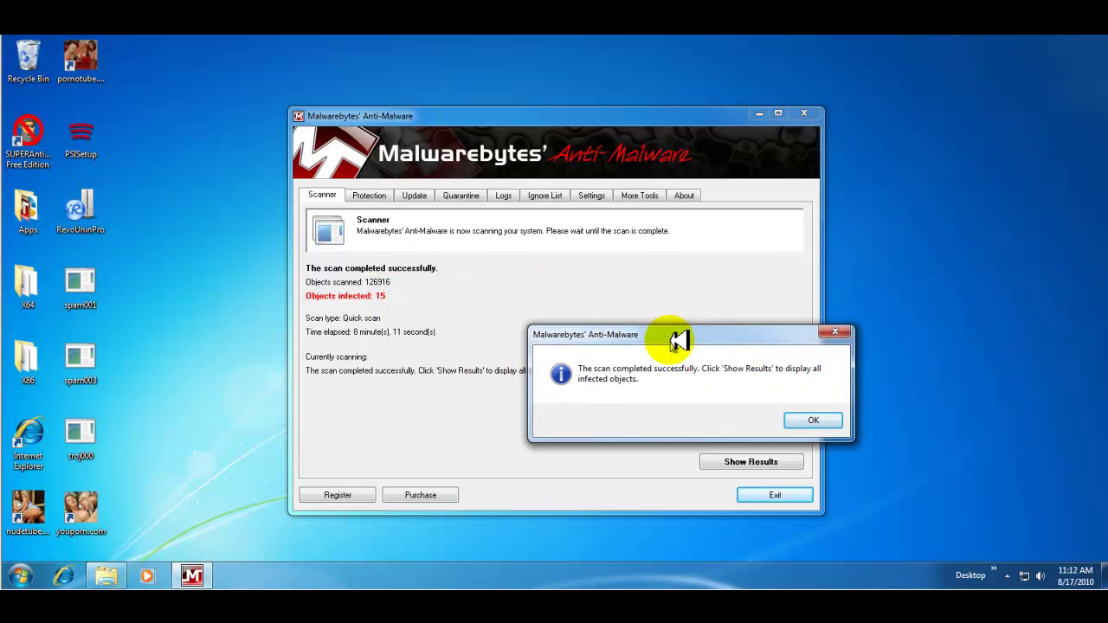
left_click(814, 422)
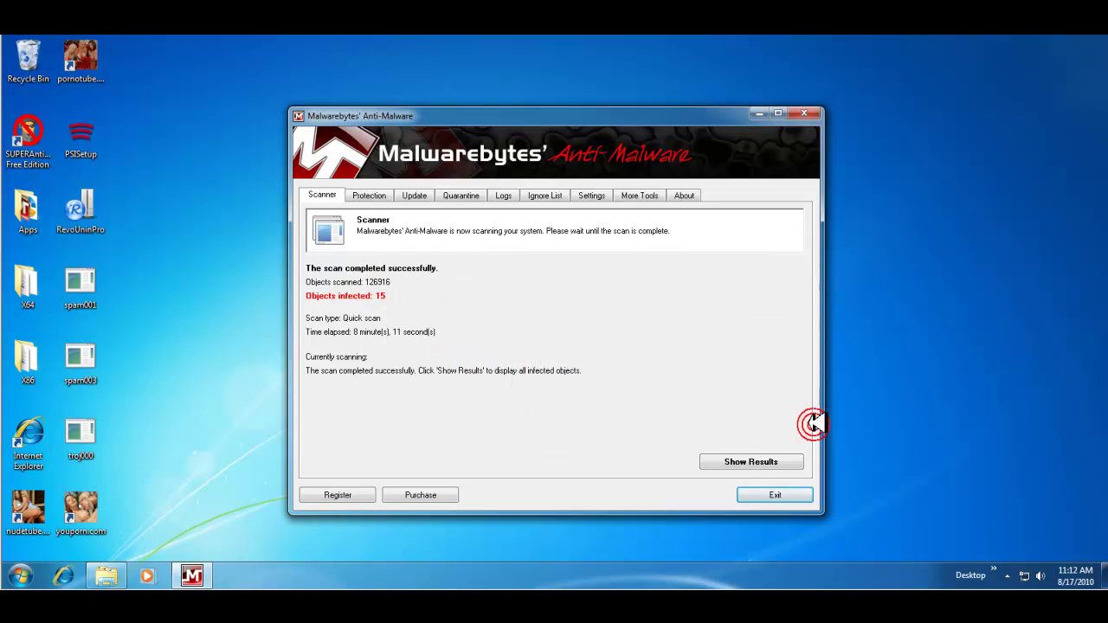
Step: Show the quick scan results, widen the Vendor column and review the full list of detected items
left_click(731, 464)
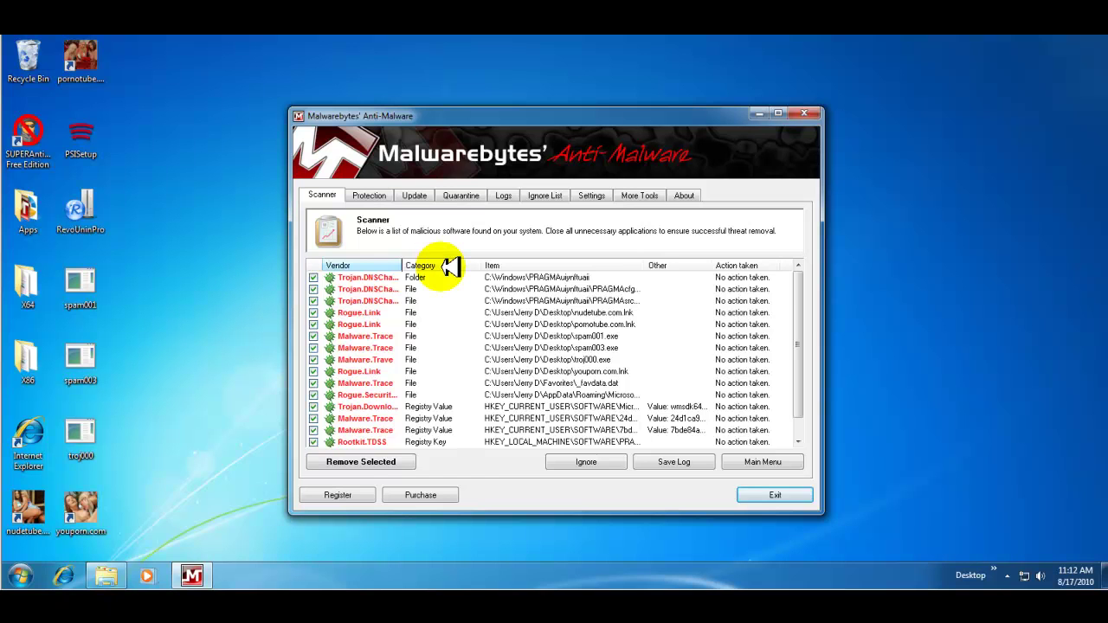
left_click_drag(450, 267, 445, 265)
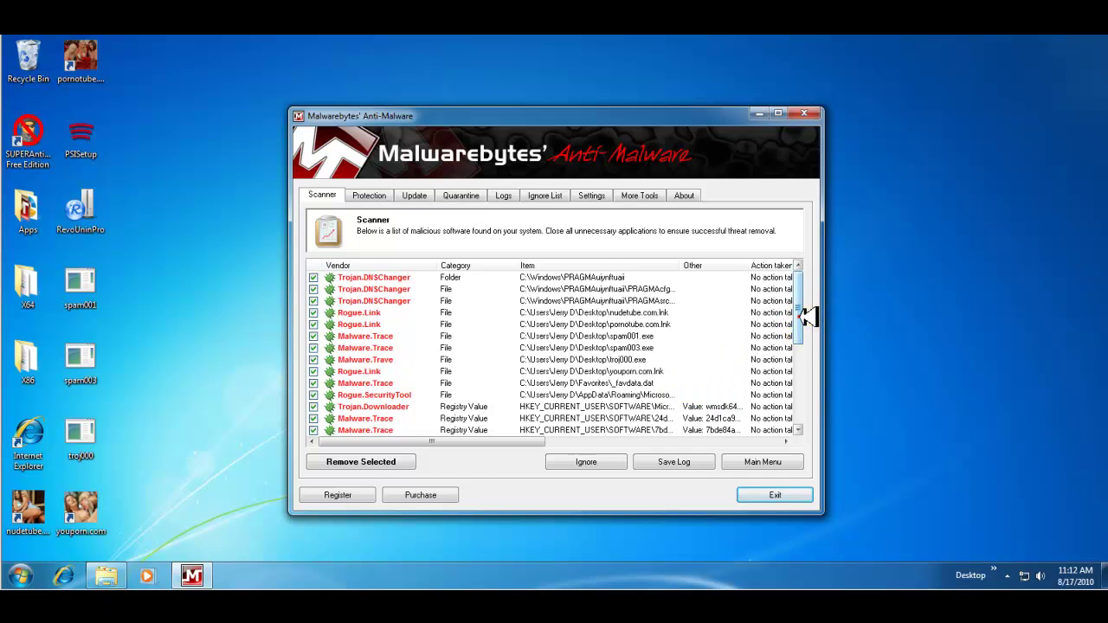
left_click_drag(804, 317, 806, 396)
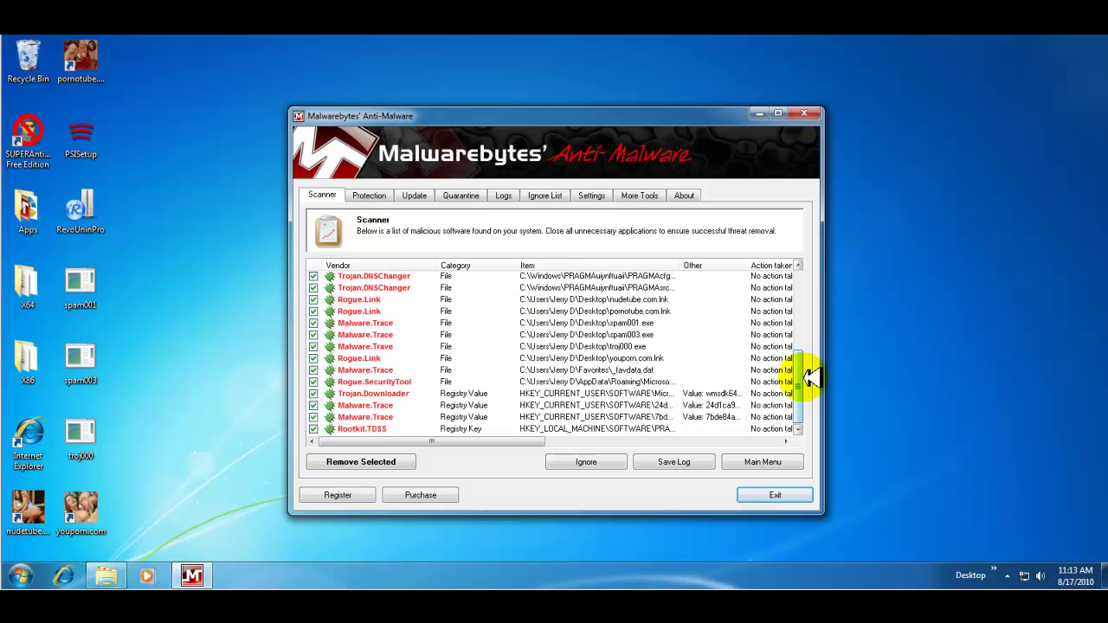
left_click_drag(805, 387, 813, 305)
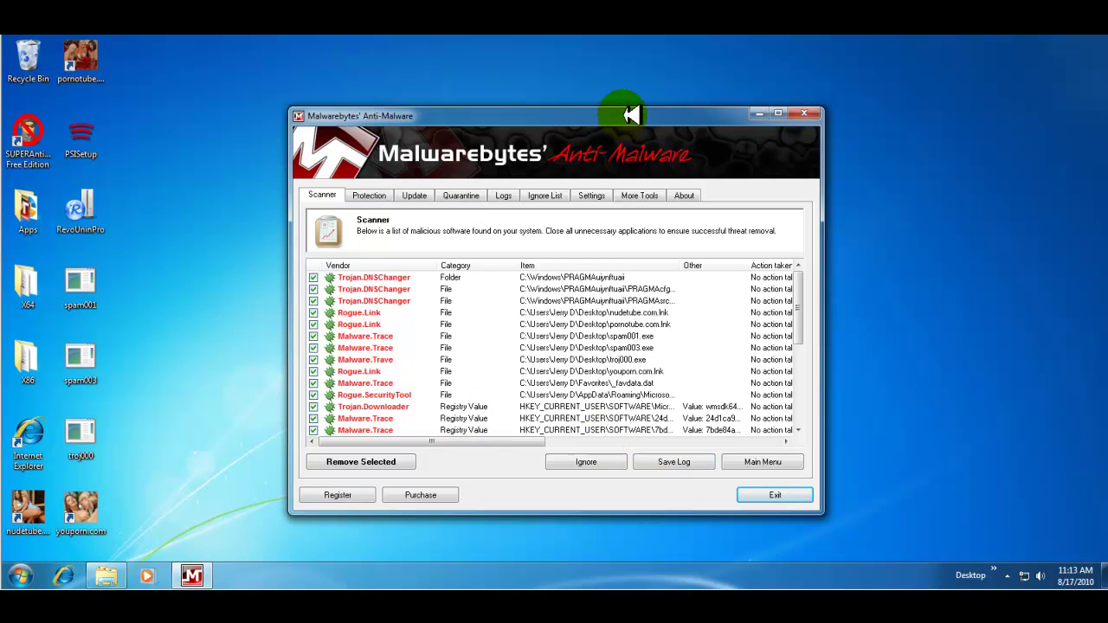
left_click_drag(629, 116, 582, 128)
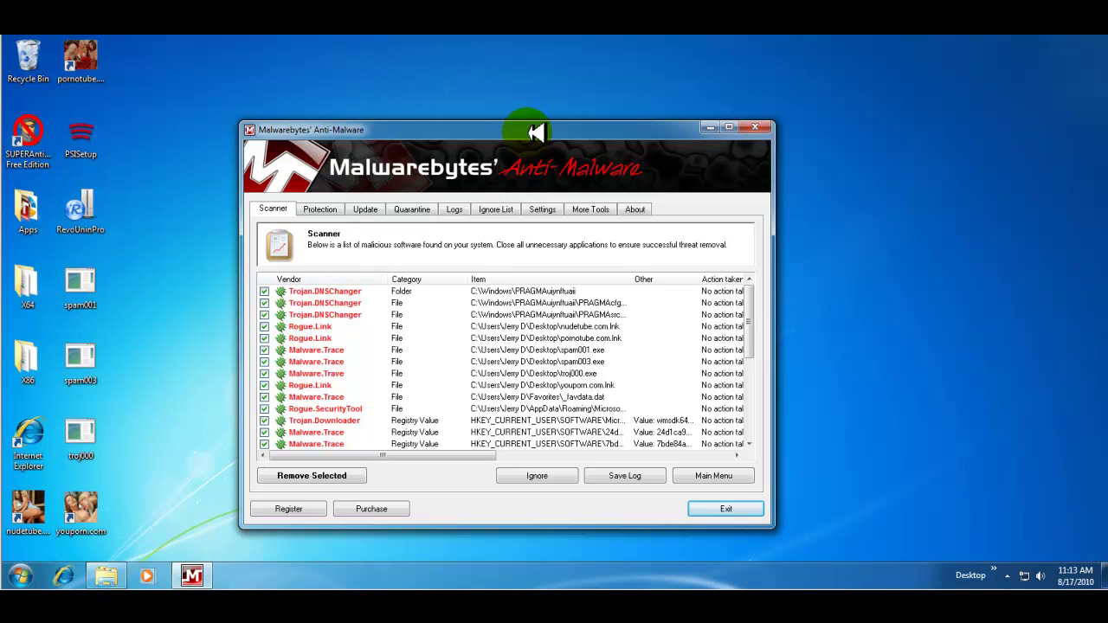
left_click_drag(527, 132, 594, 108)
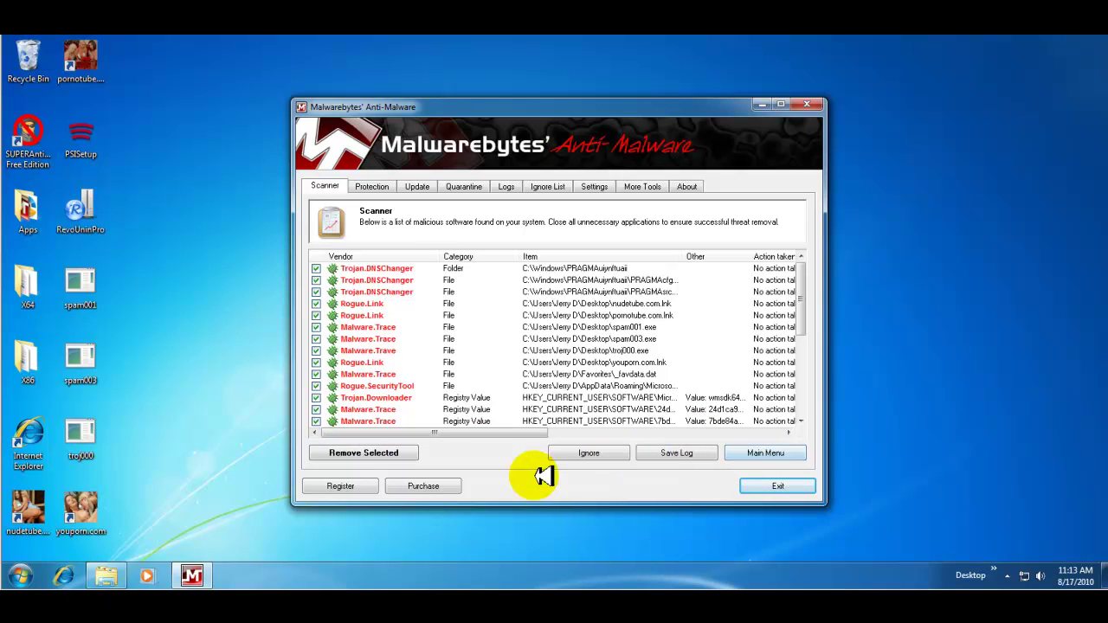
Step: Remove all the checked infections, close the Notepad scan log and agree to restart the computer to complete the removal
left_click(350, 455)
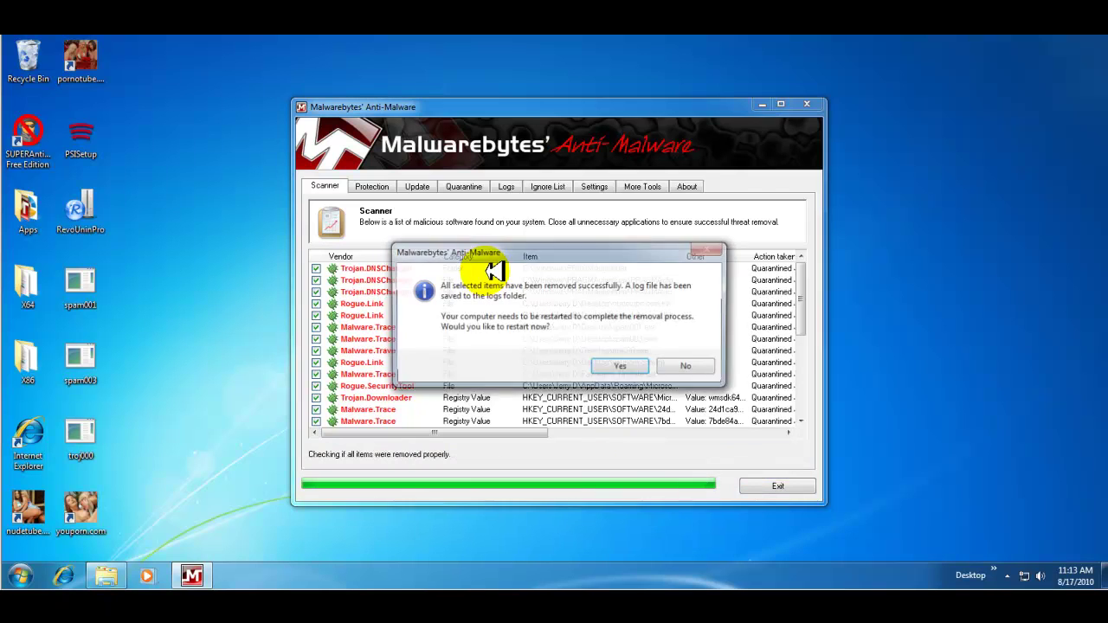
left_click(610, 368)
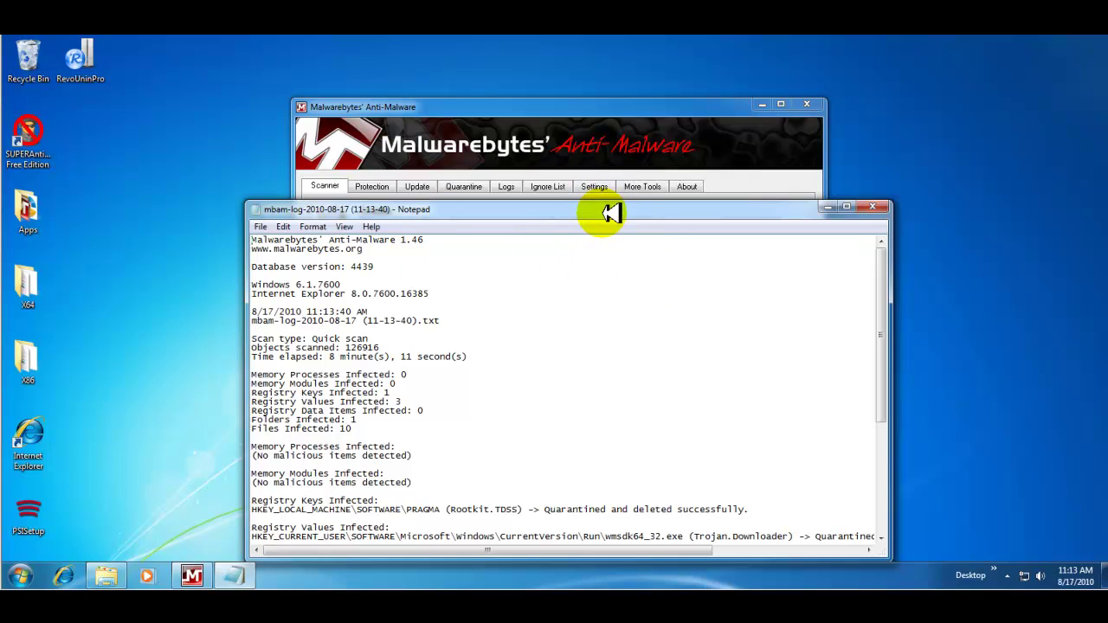
left_click_drag(609, 213, 530, 190)
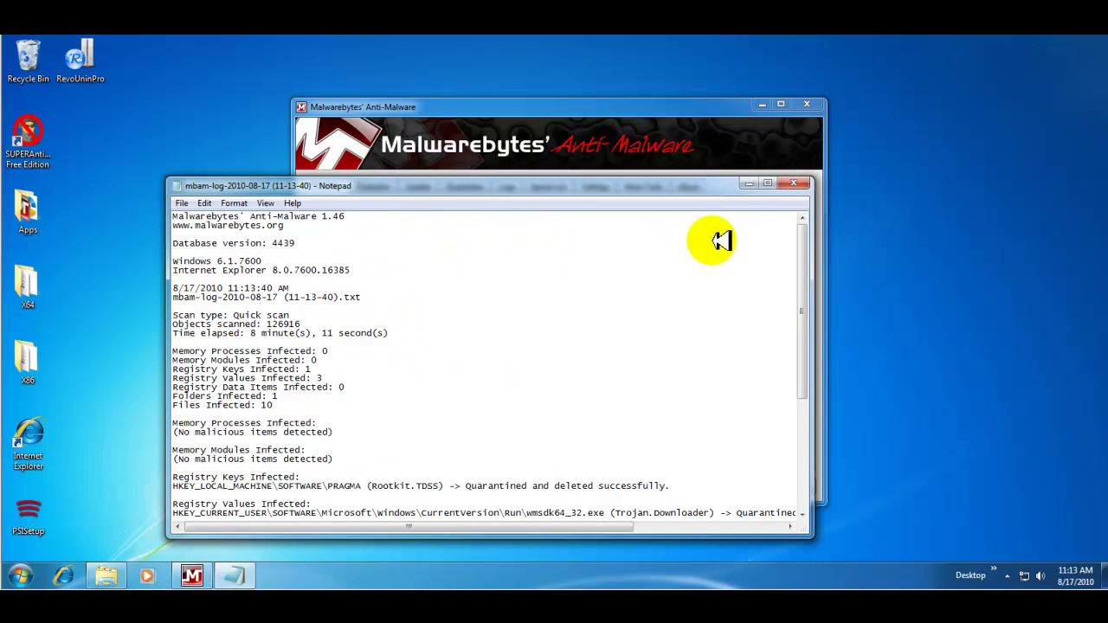
left_click(797, 184)
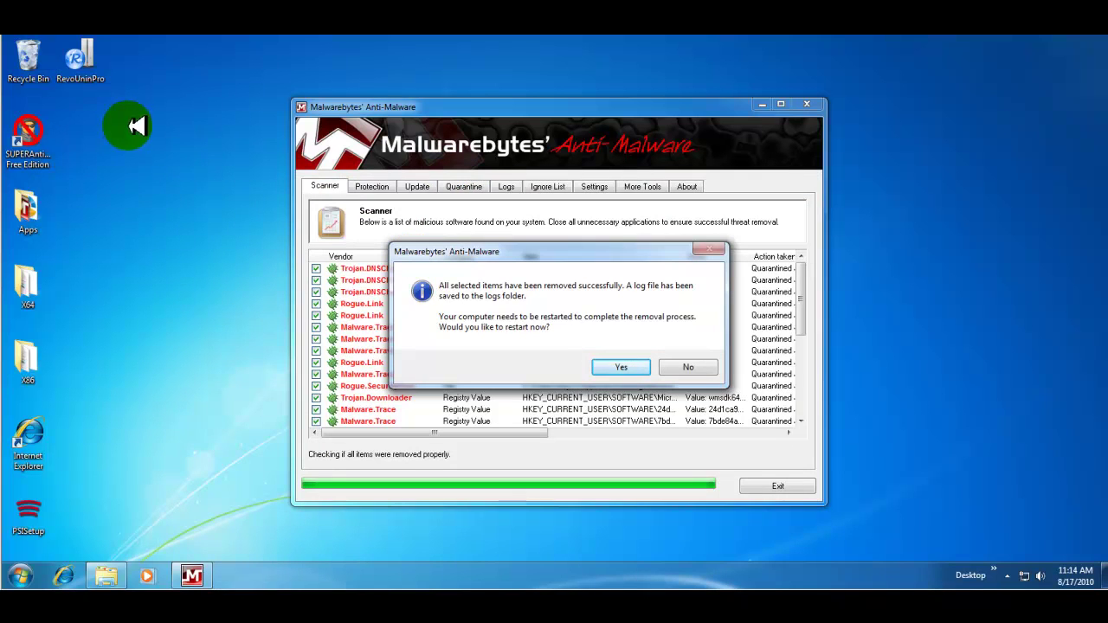
left_click(635, 363)
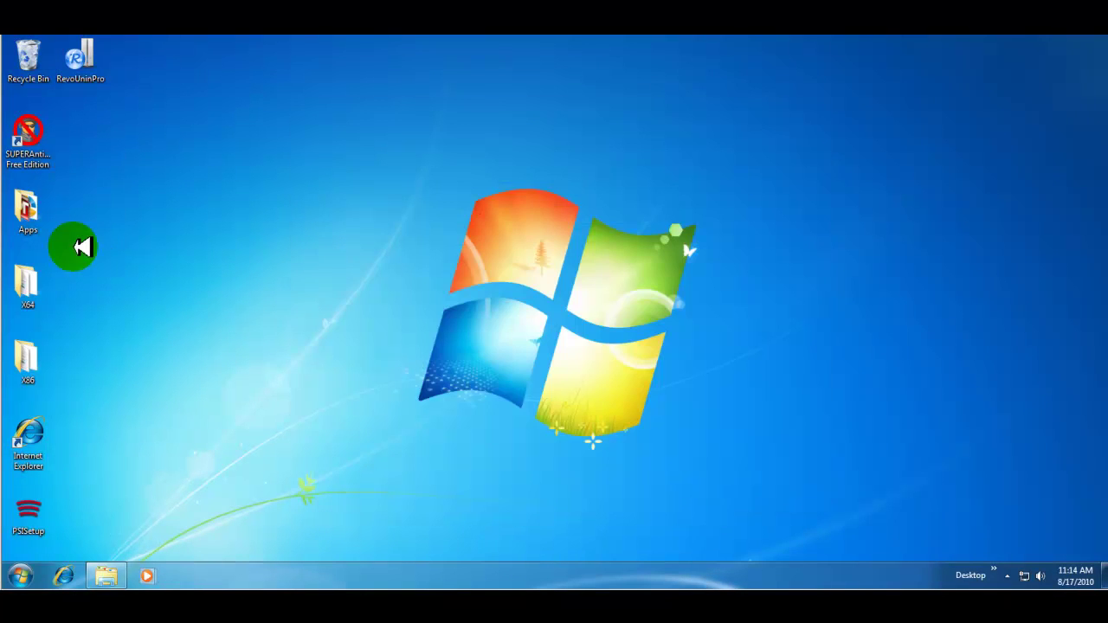